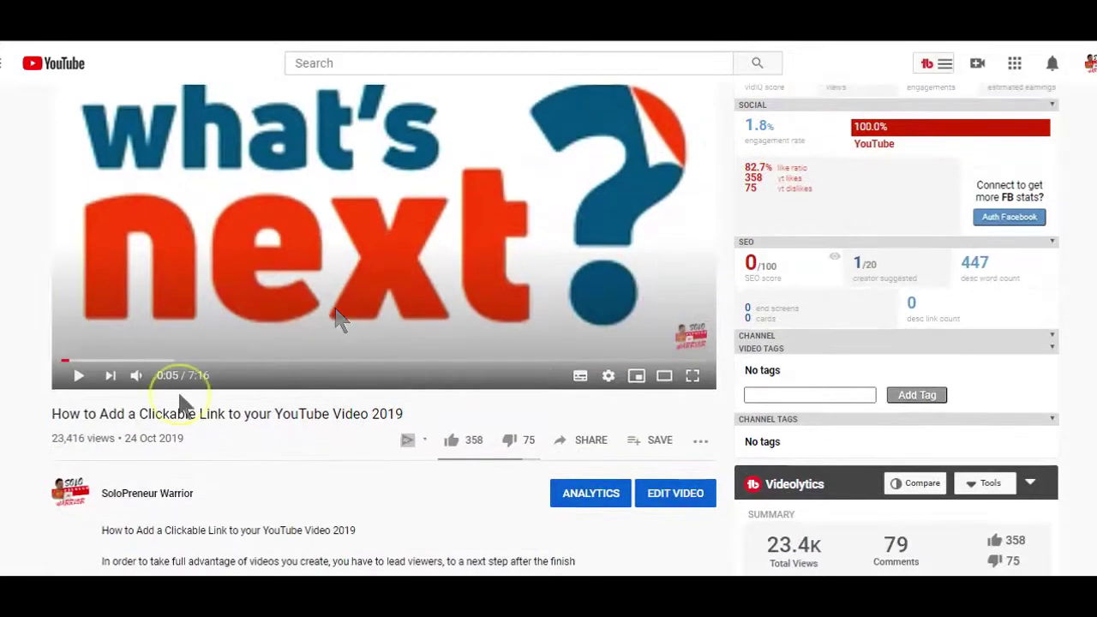
Step: Examine the page of the video "How to Add a Clickable Link to your YouTube Video 2019" and read through its viewer comments
left_click_drag(52, 414, 412, 412)
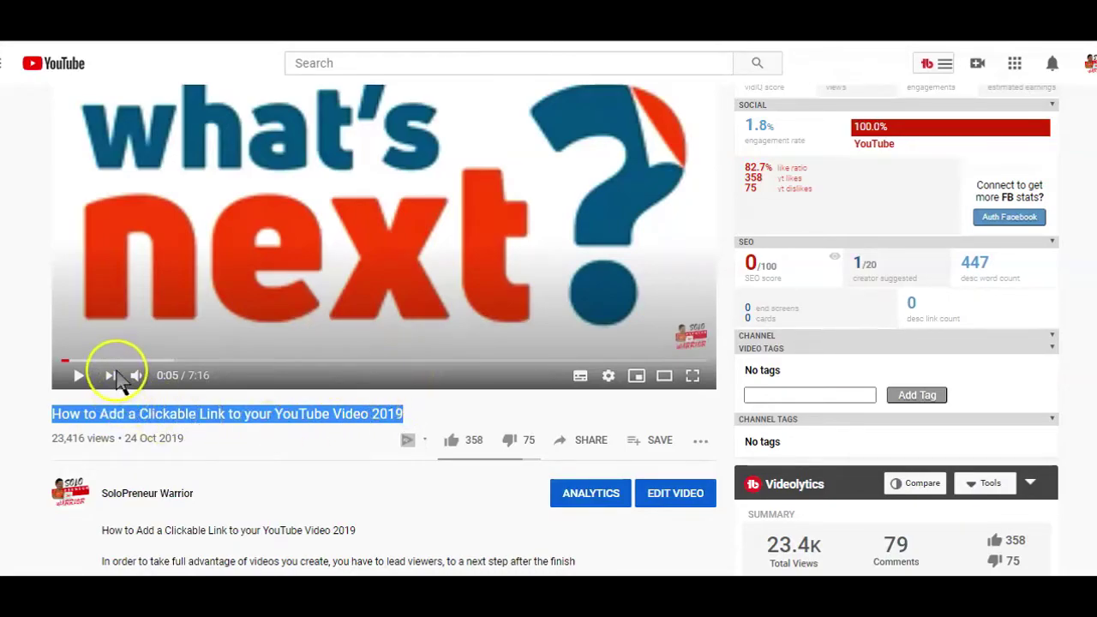
scroll(120, 381, "down", 5)
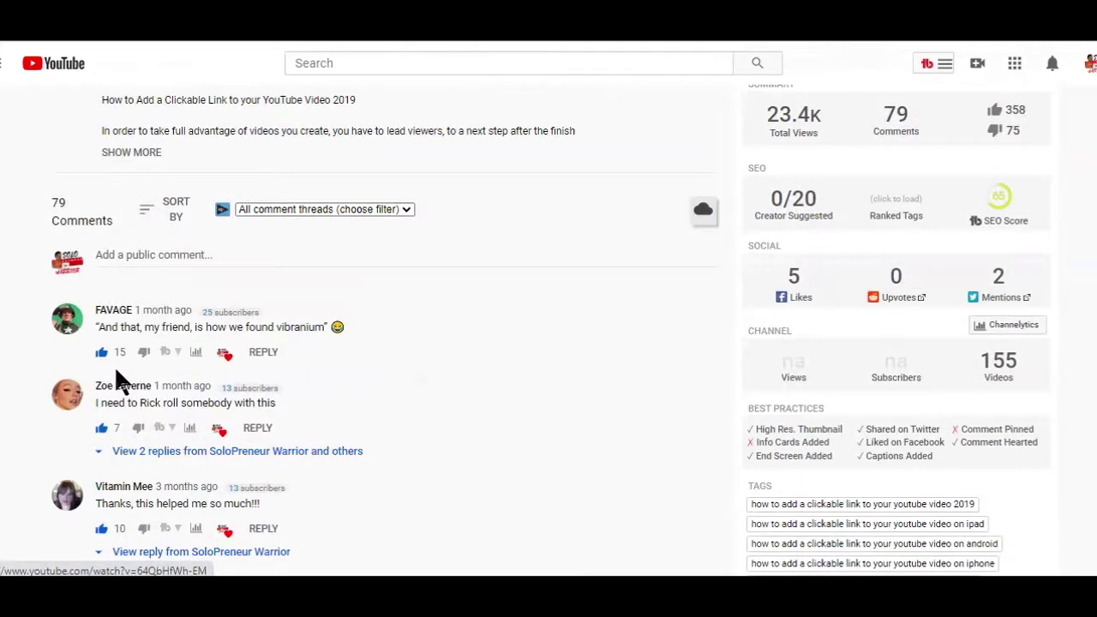
scroll(117, 377, "down", 3)
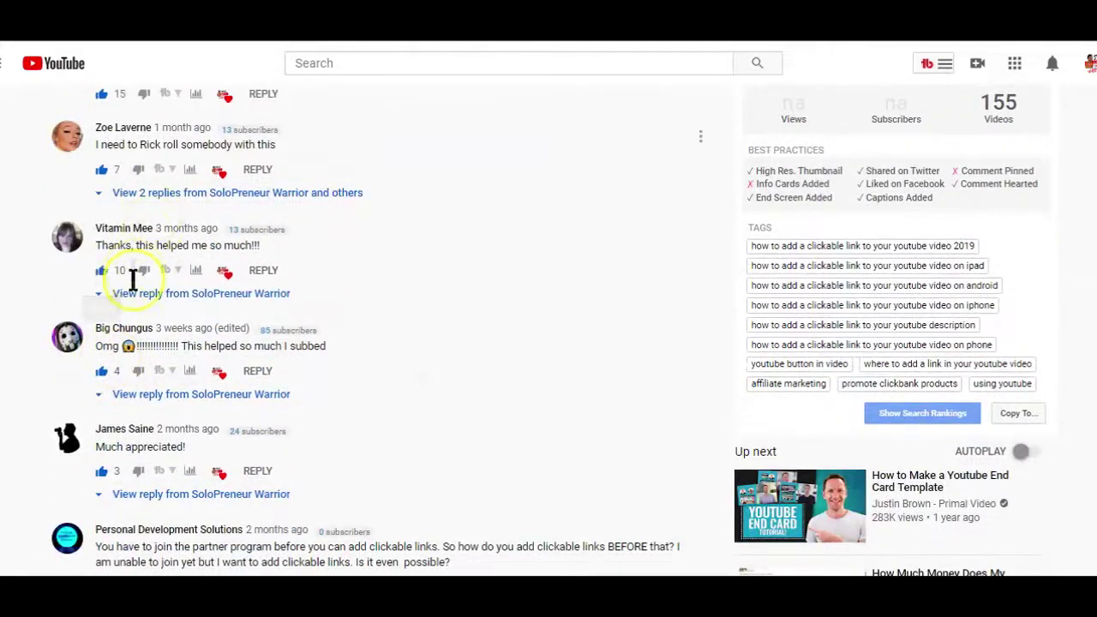
scroll(142, 415, "down", 2)
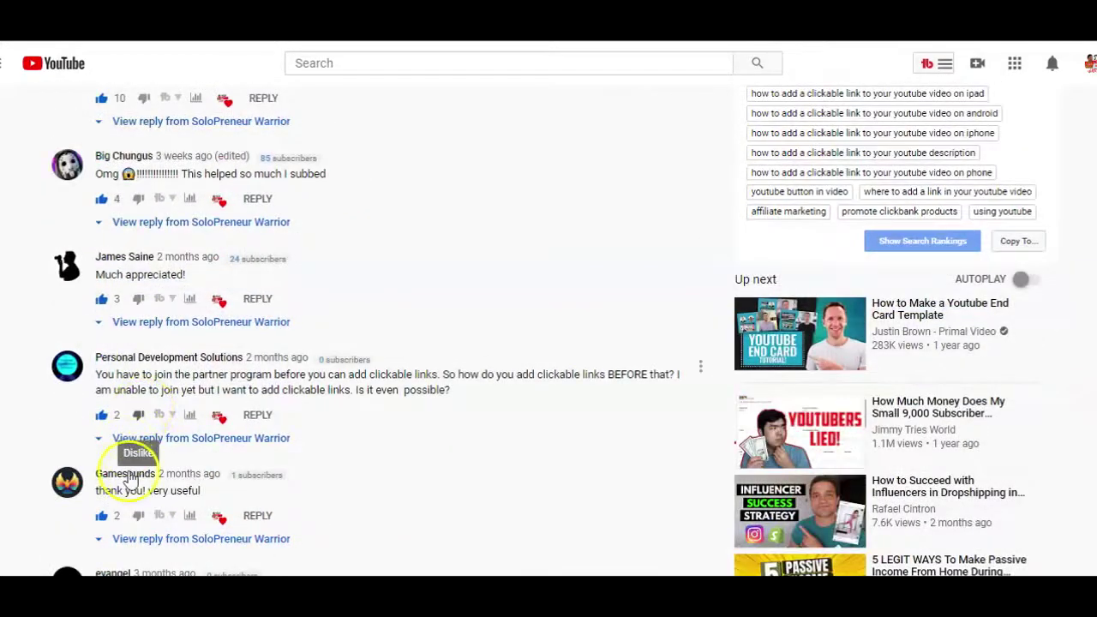
scroll(155, 390, "down", 8)
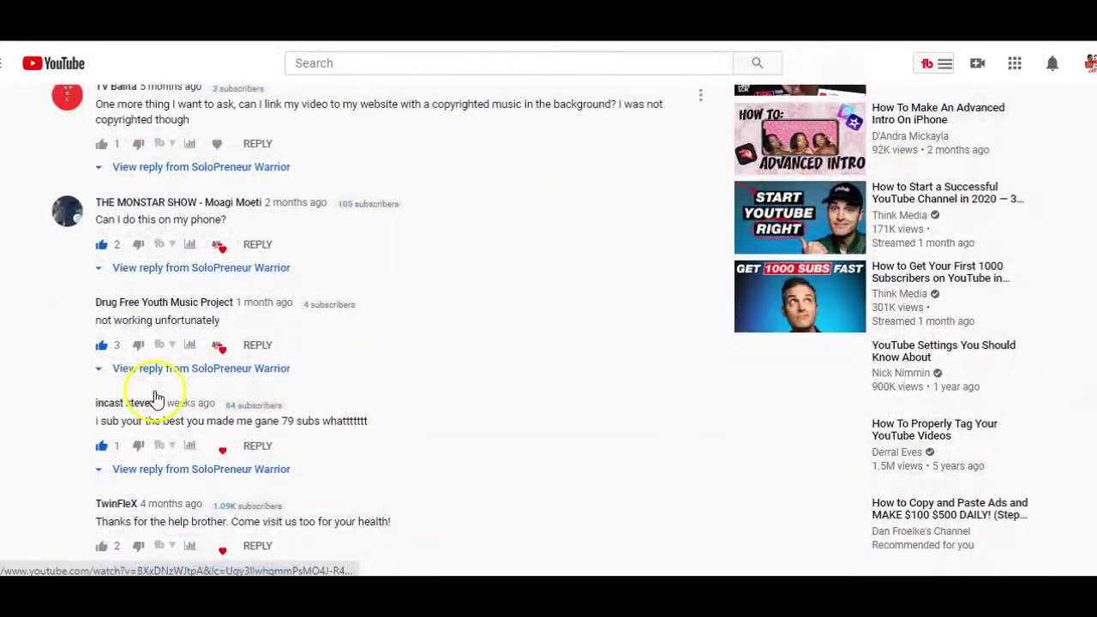
scroll(154, 397, "down", 5)
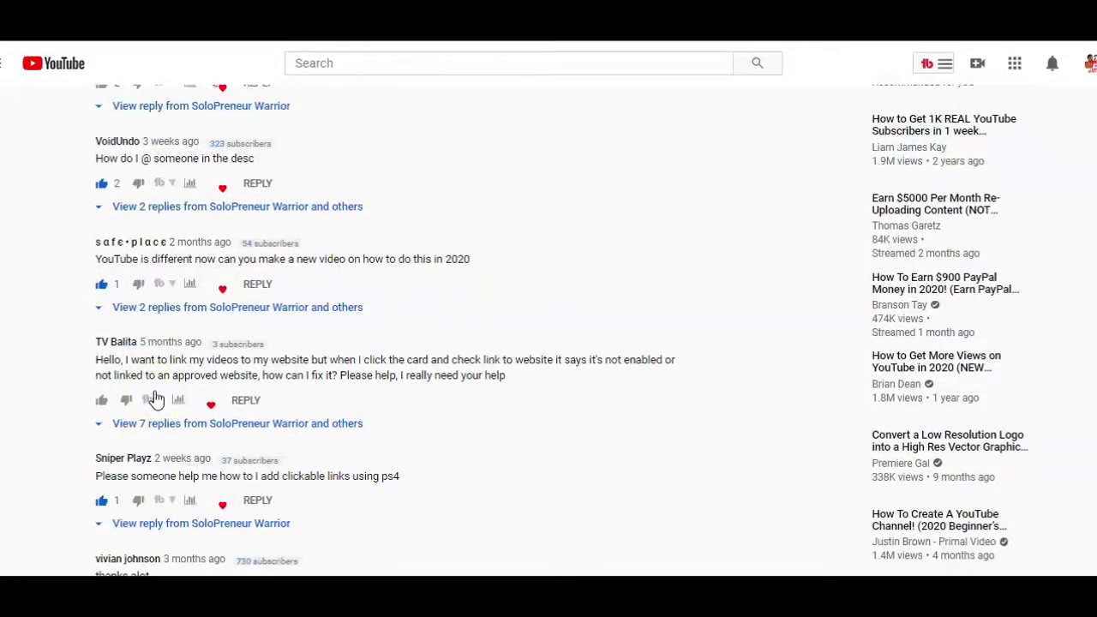
scroll(154, 397, "down", 3)
scroll(154, 397, "up", 10)
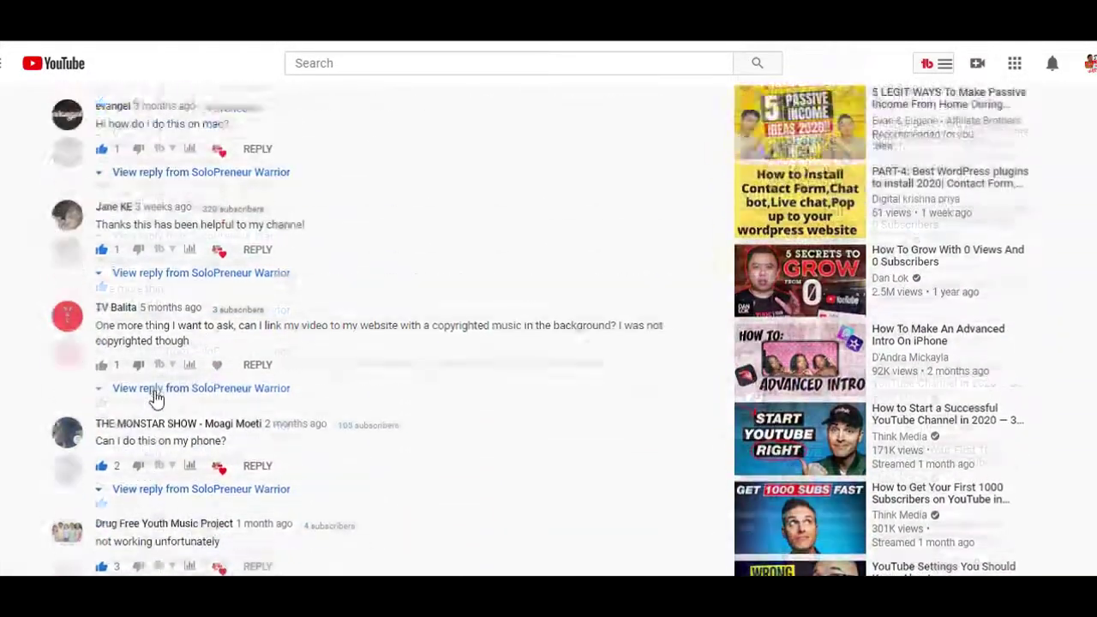
scroll(156, 397, "up", 12)
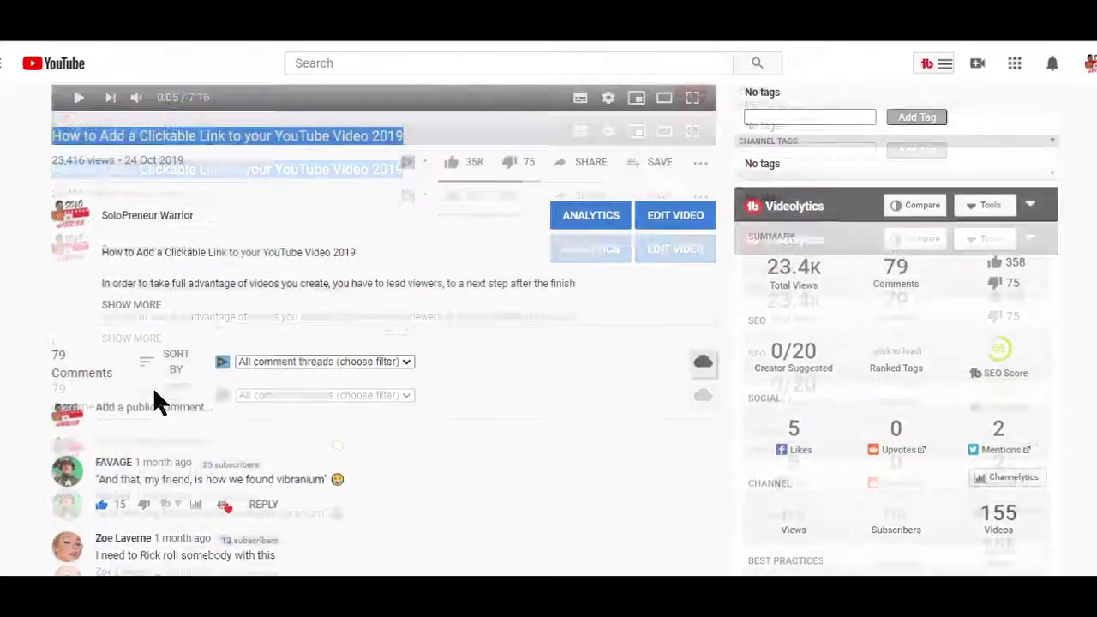
scroll(153, 387, "up", 2)
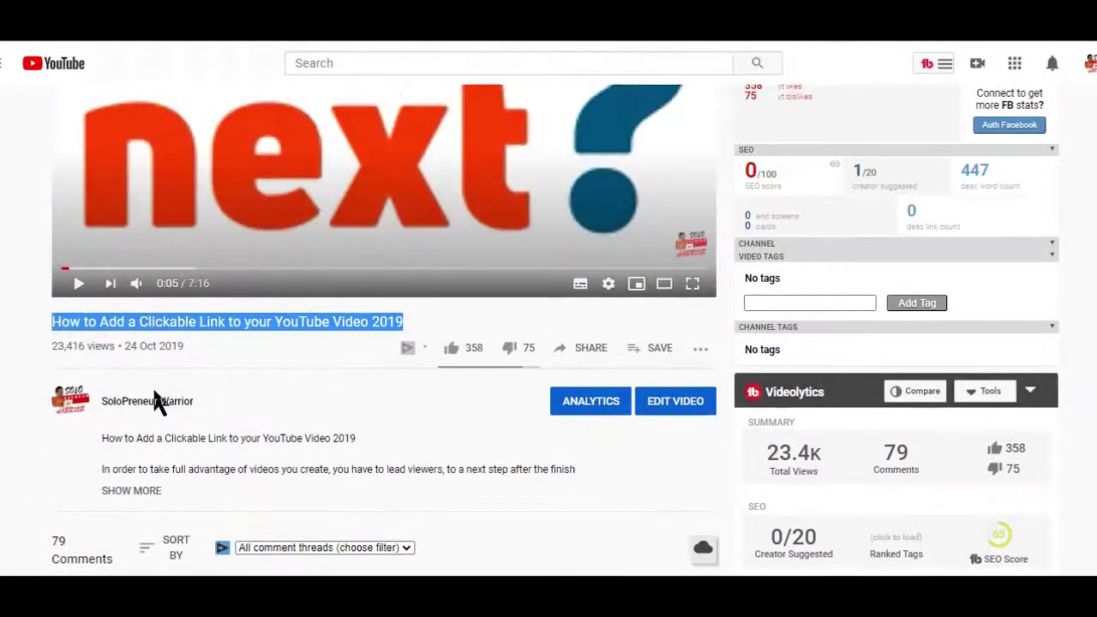
left_click(248, 361)
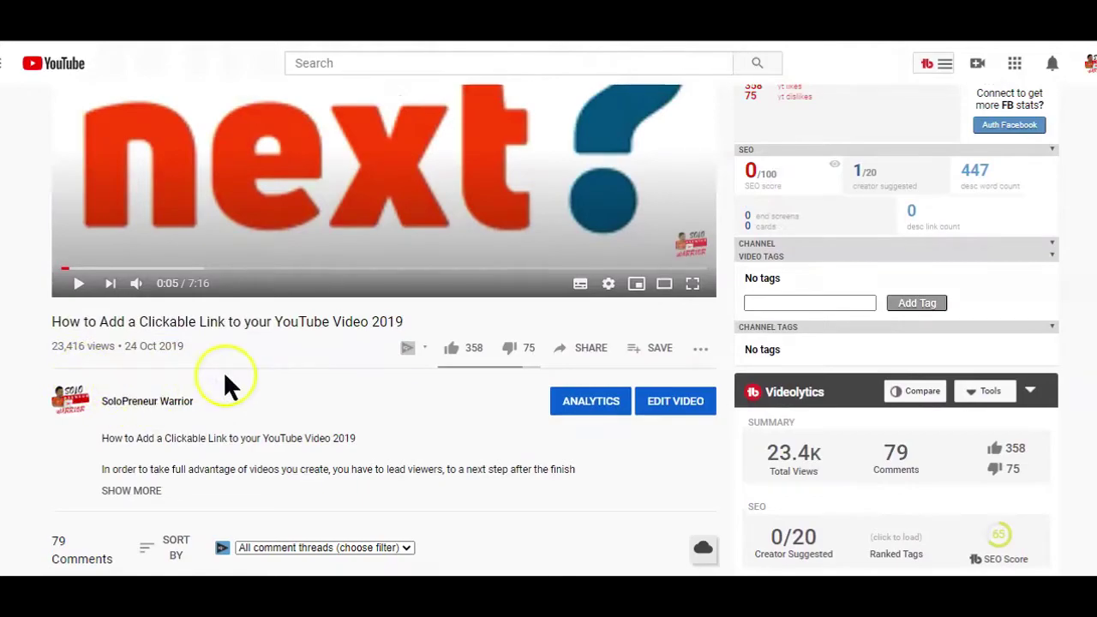
scroll(223, 370, "up", 2)
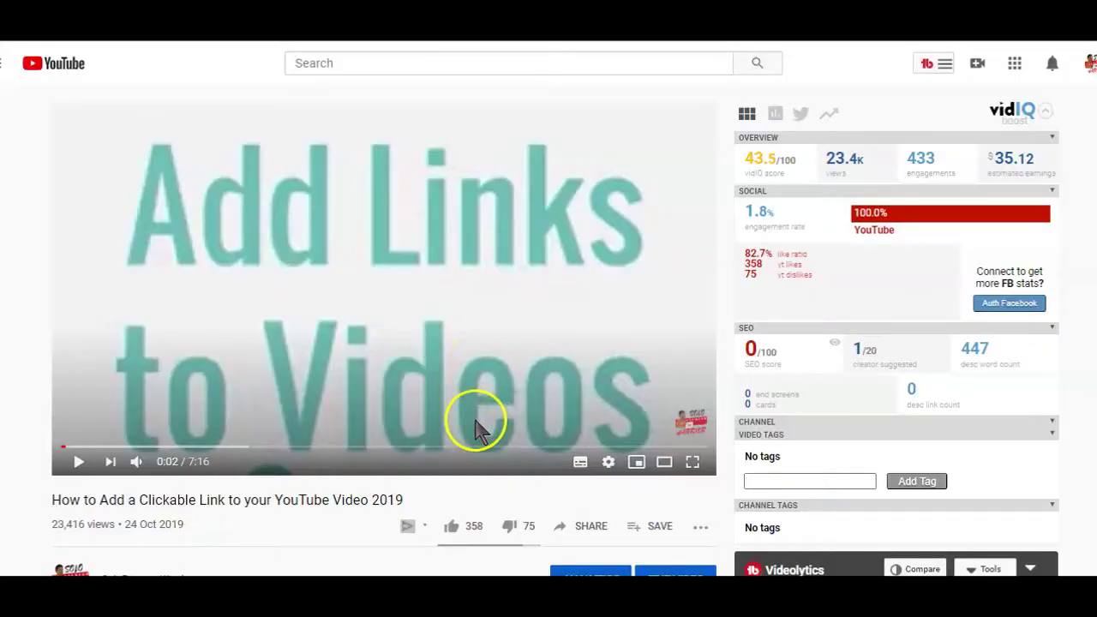
scroll(454, 391, "down", 12)
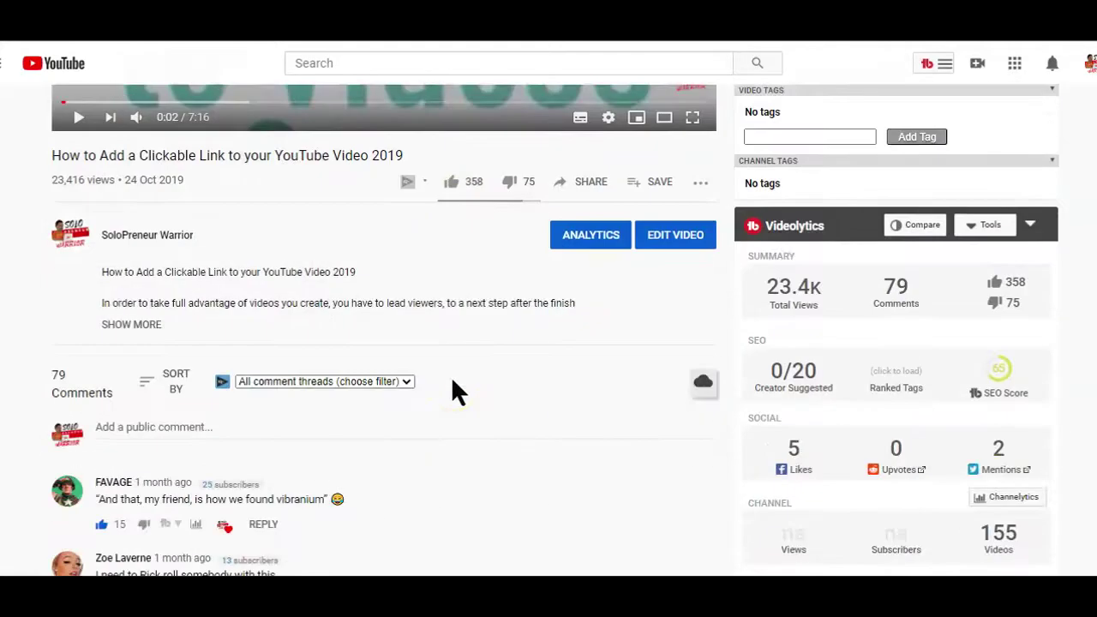
scroll(452, 382, "down", 4)
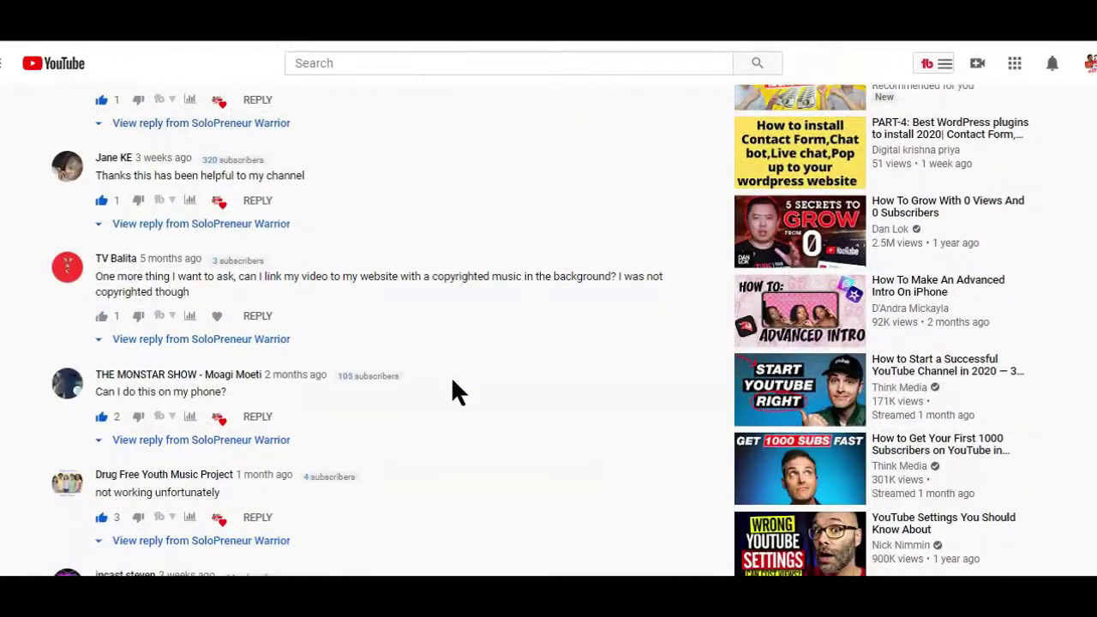
scroll(452, 392, "down", 10)
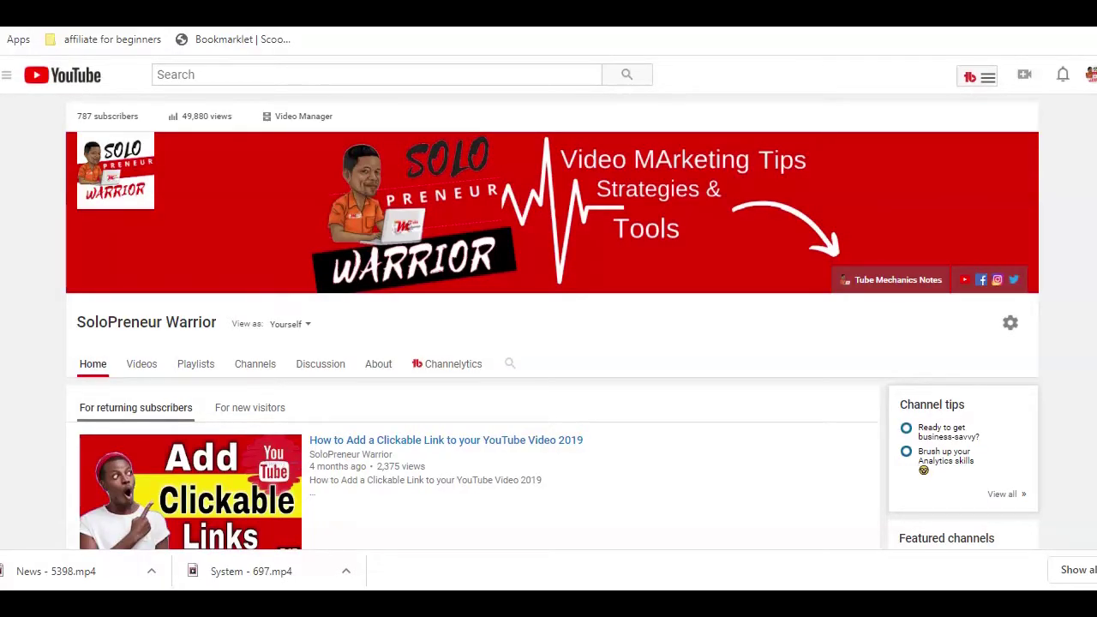
Step: Look through the SoloPreneur Warrior channel home page, from the featured video down through the popular uploads, uploads and playlists
scroll(552, 322, "down", 2)
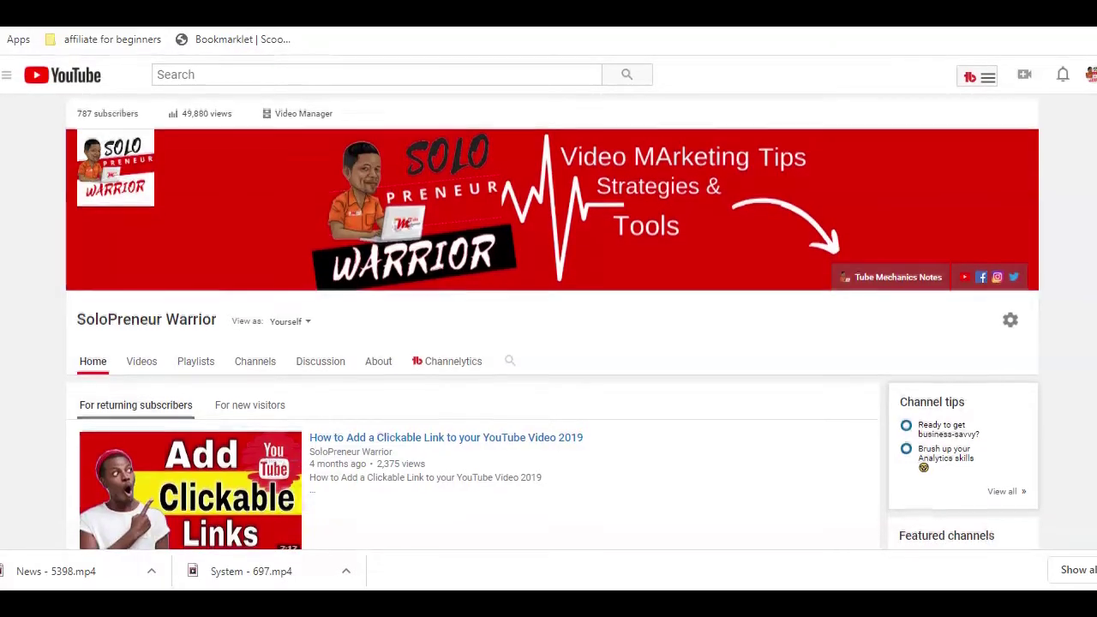
scroll(552, 321, "down", 2)
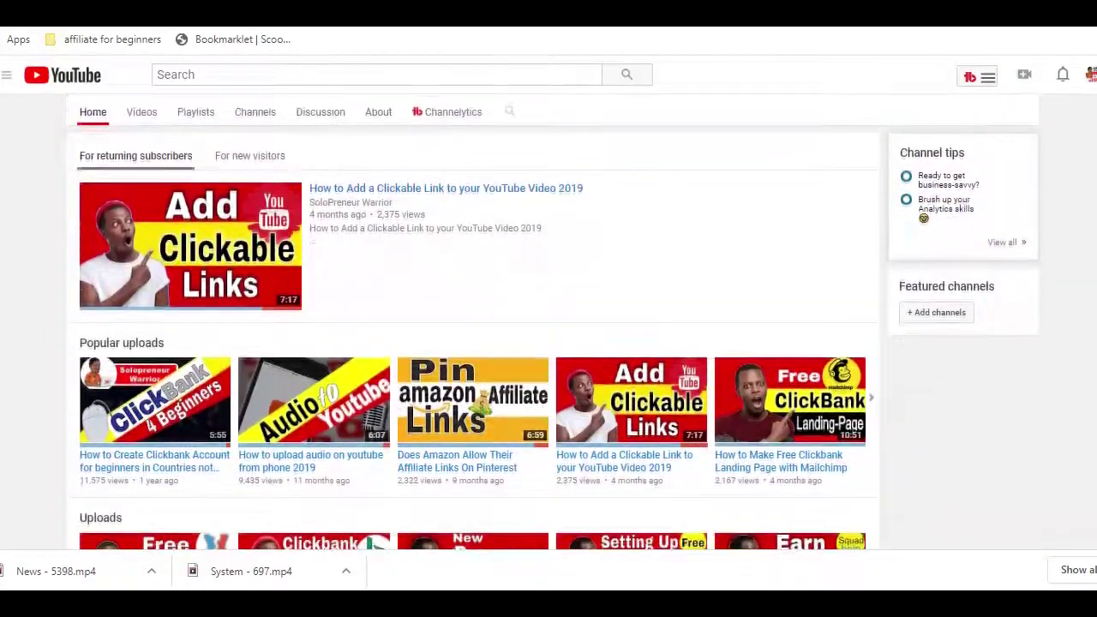
scroll(549, 343, "down", 3)
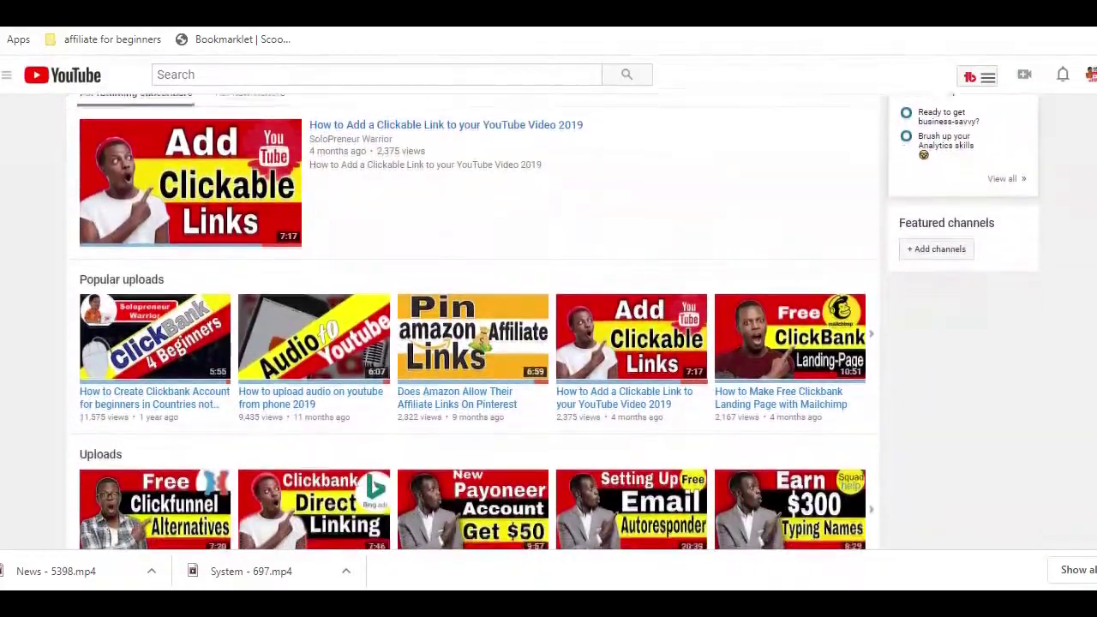
scroll(548, 343, "down", 2)
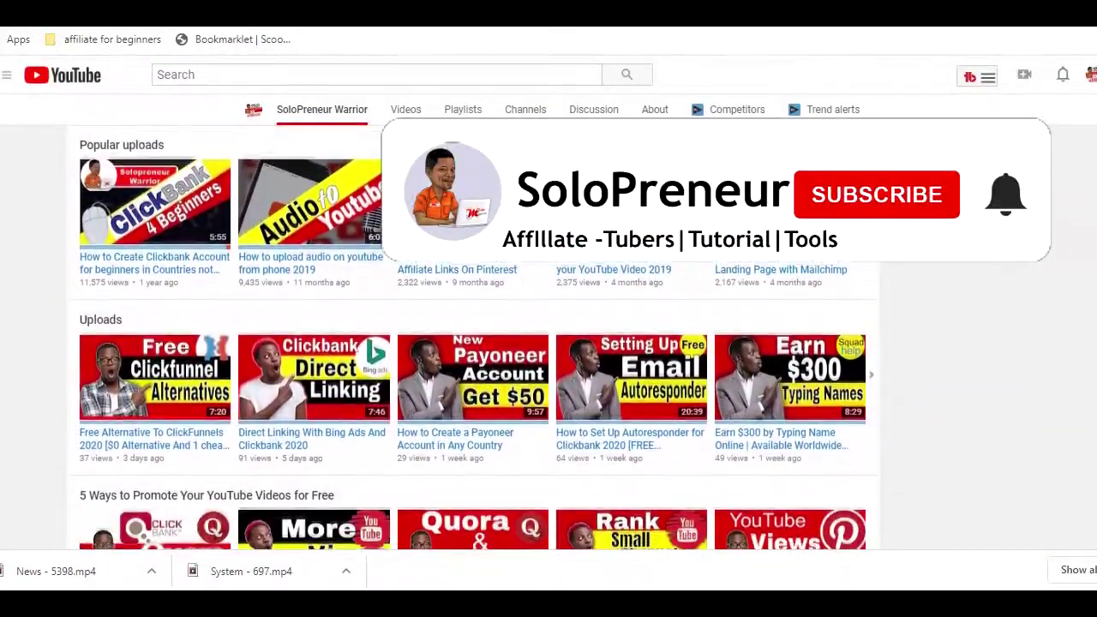
scroll(549, 343, "down", 2)
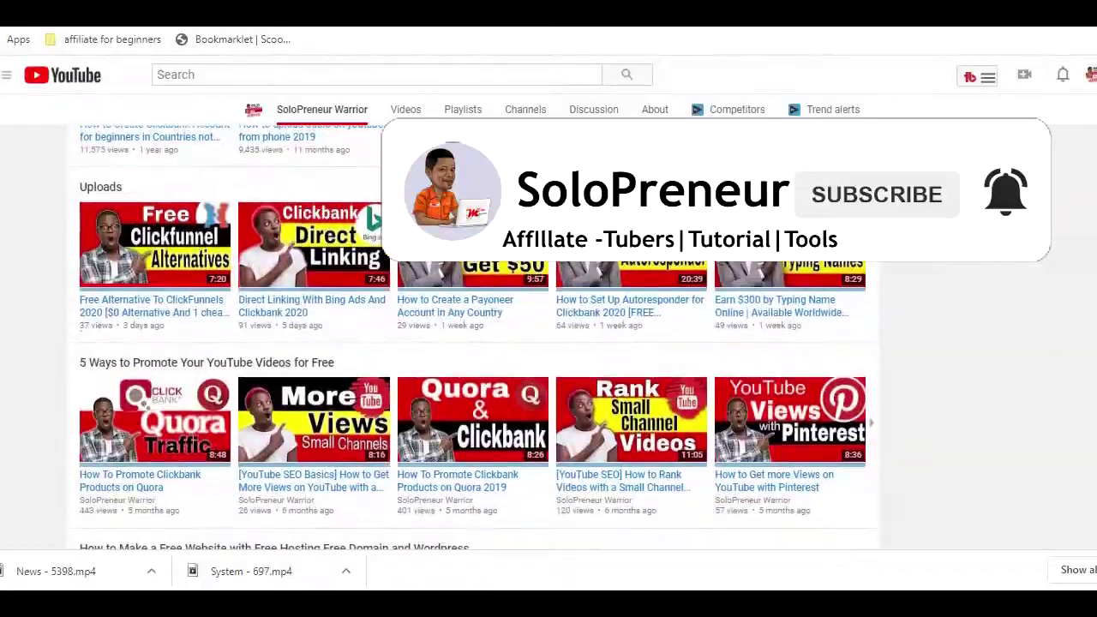
scroll(549, 343, "down", 2)
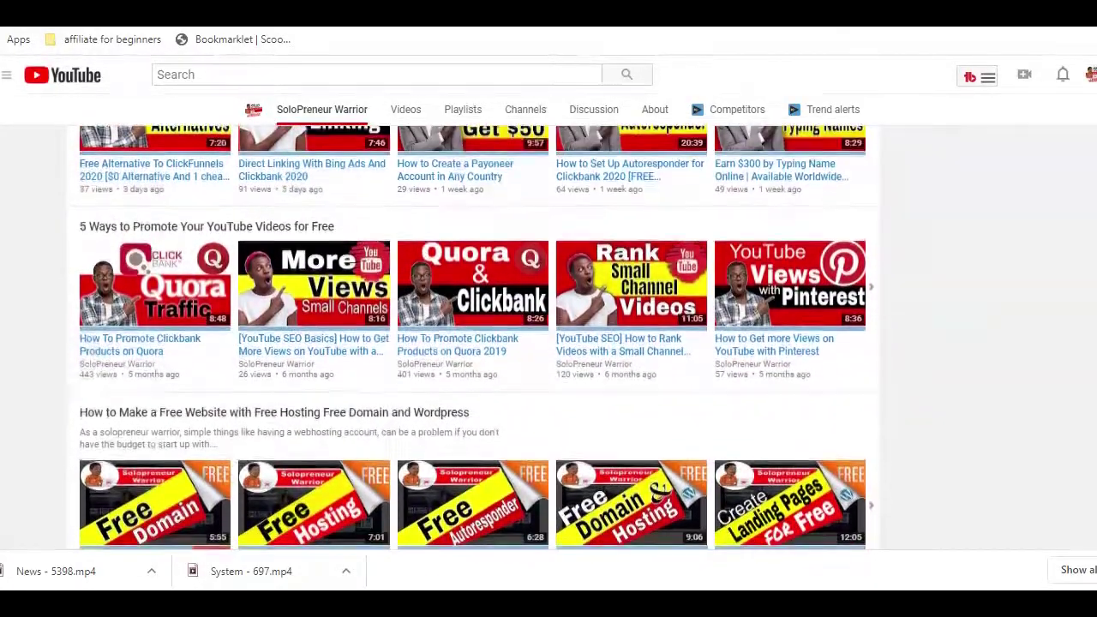
scroll(549, 343, "down", 1)
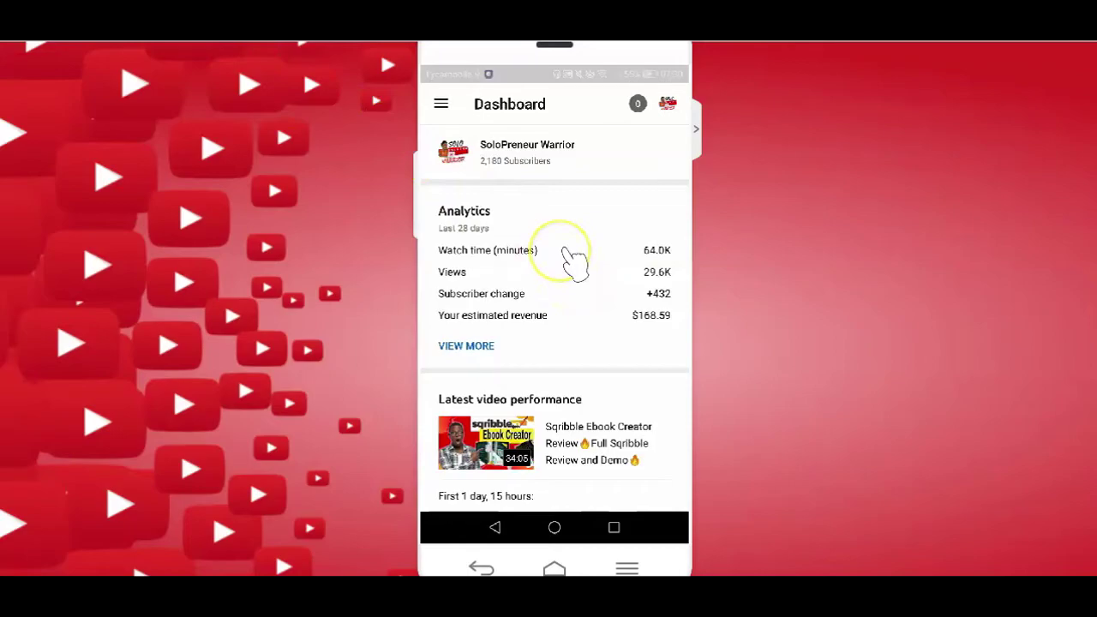
Step: Look over the dashboard in the YouTube Studio mobile app, including recent comments, and open the channel's Analytics
scroll(575, 261, "down", 5)
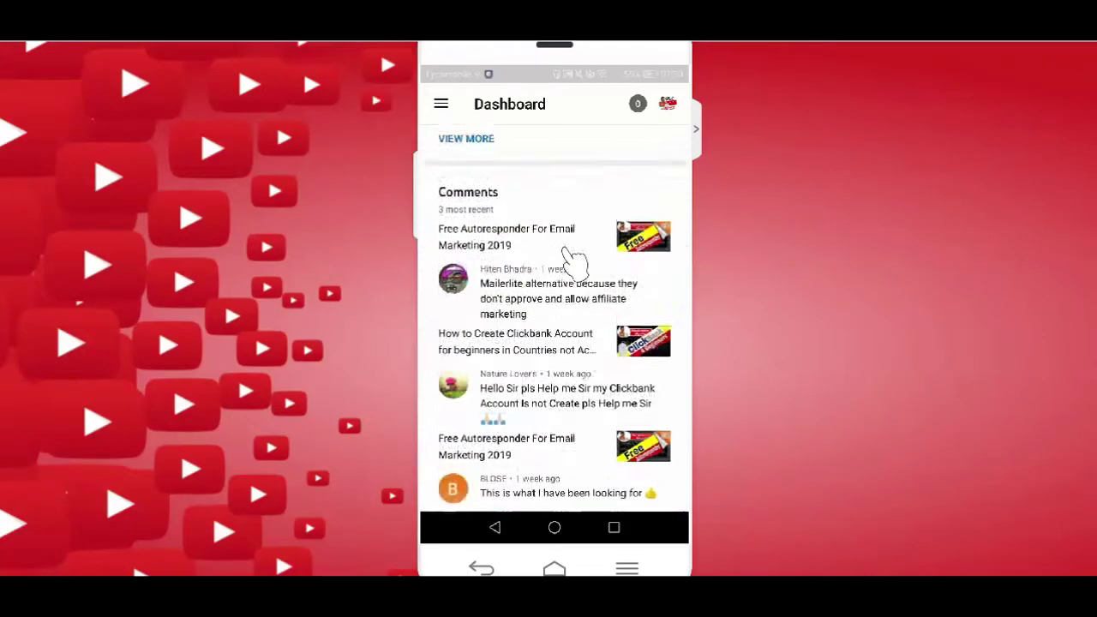
scroll(573, 262, "up", 5)
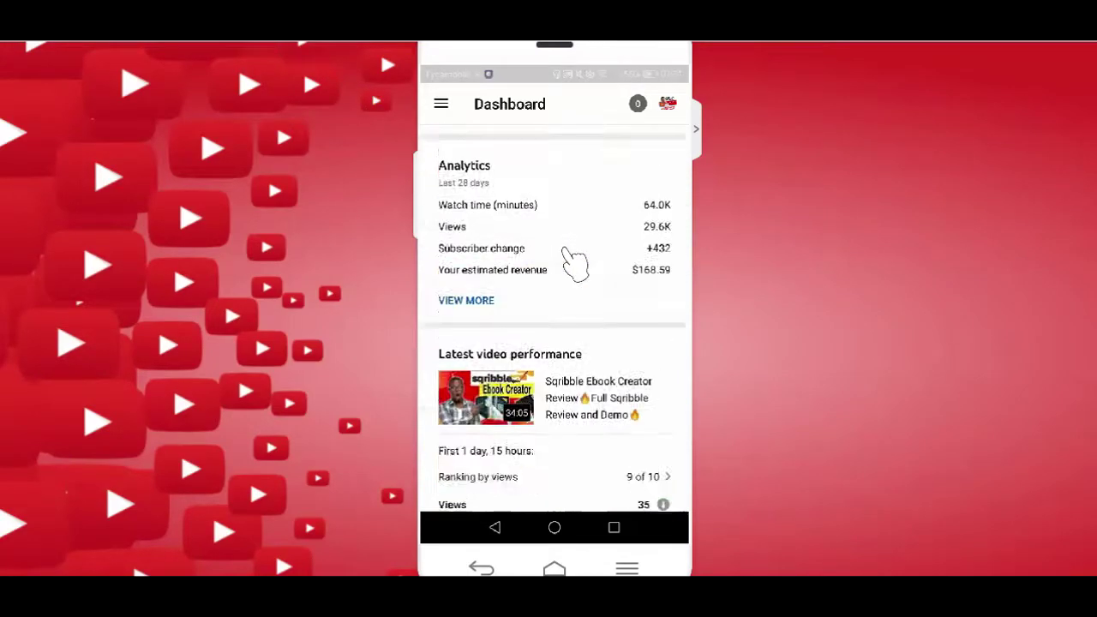
left_click(438, 103)
left_click(438, 104)
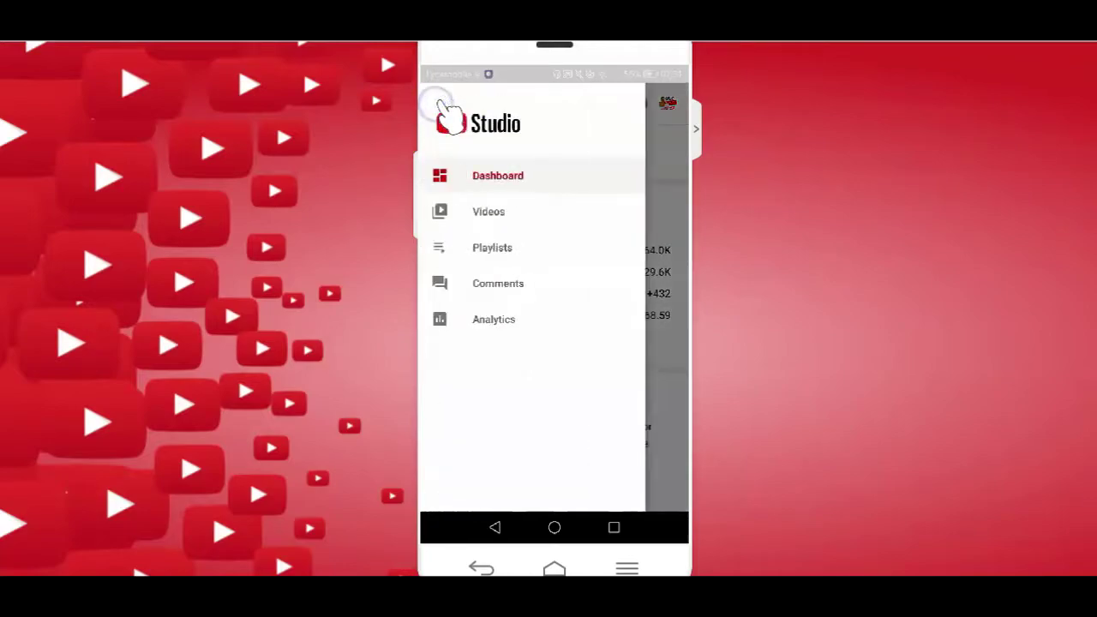
left_click(493, 319)
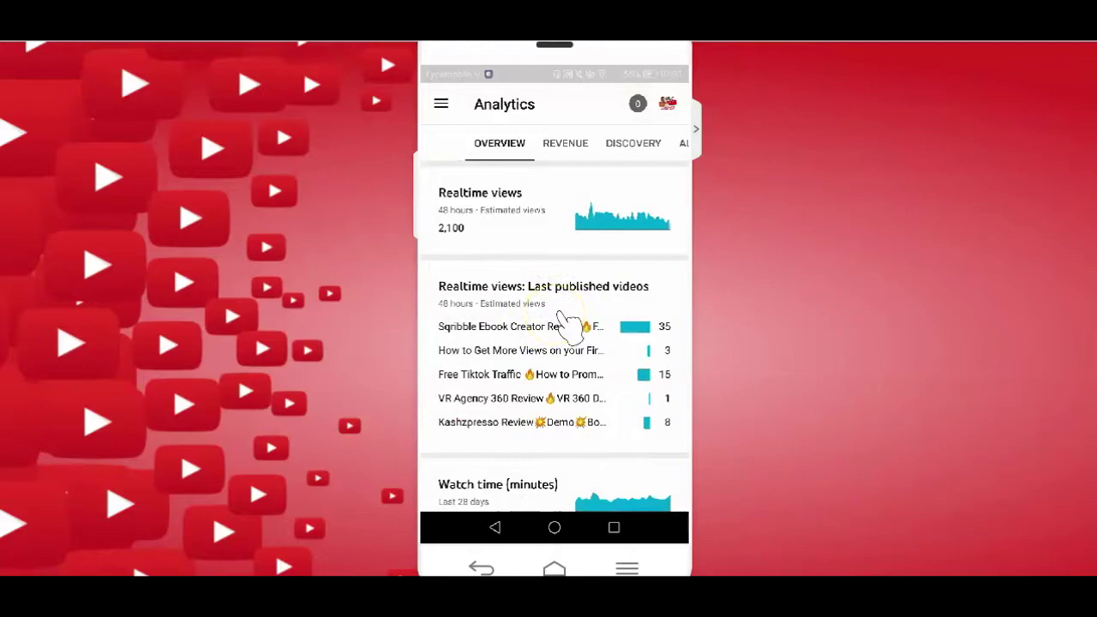
Step: Review the channel's Overview, Revenue and Discovery analytics and open the Audience report
scroll(559, 313, "down", 5)
scroll(558, 313, "down", 3)
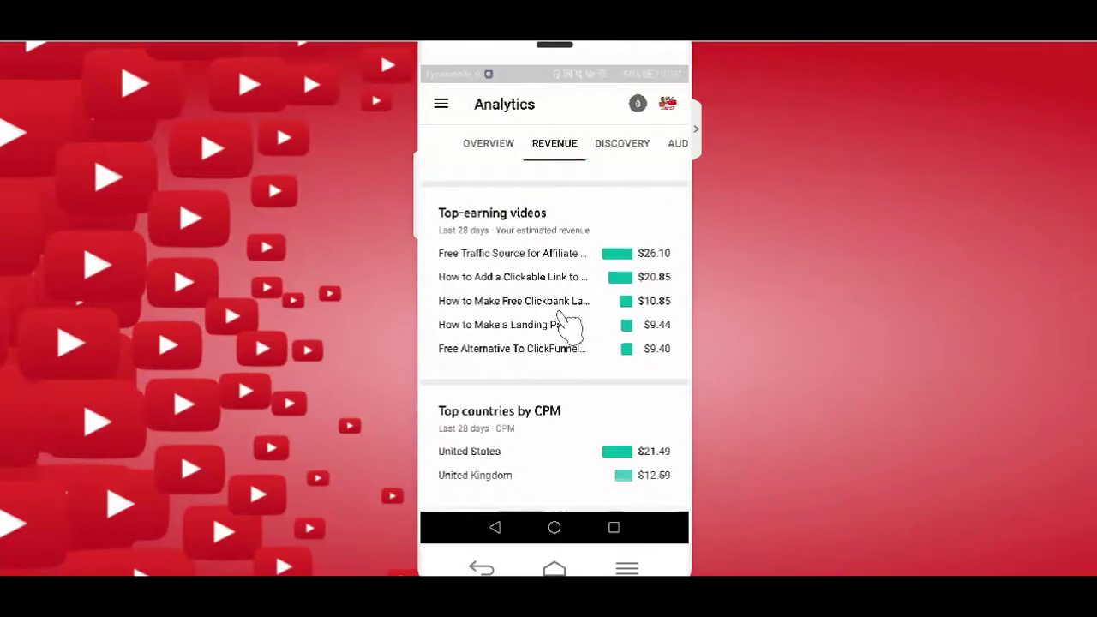
scroll(568, 324, "right", 3)
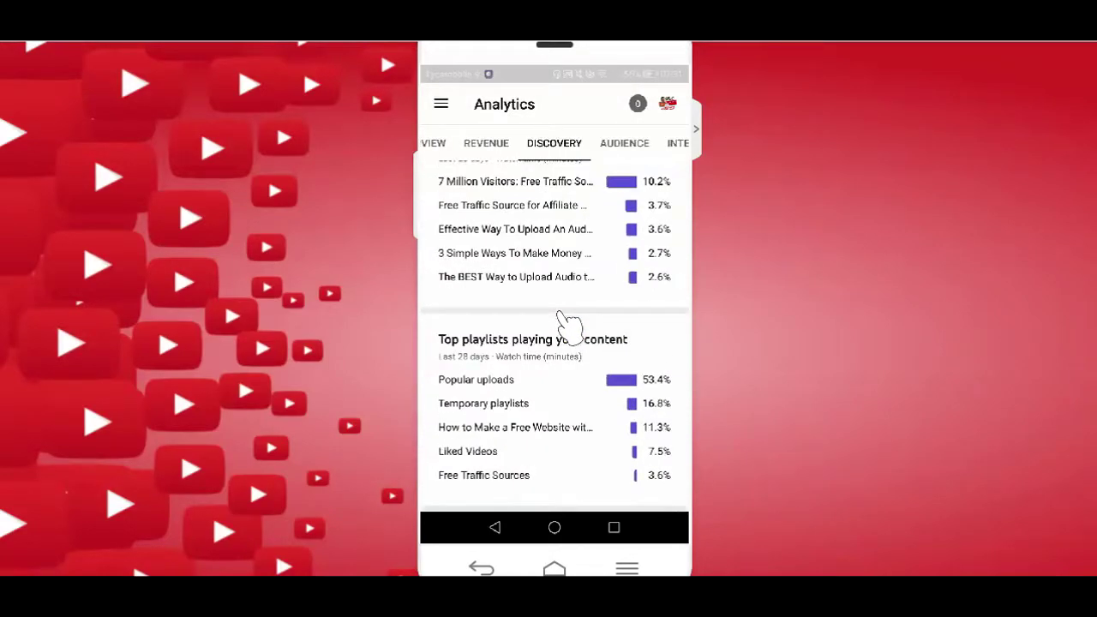
scroll(566, 321, "up", 10)
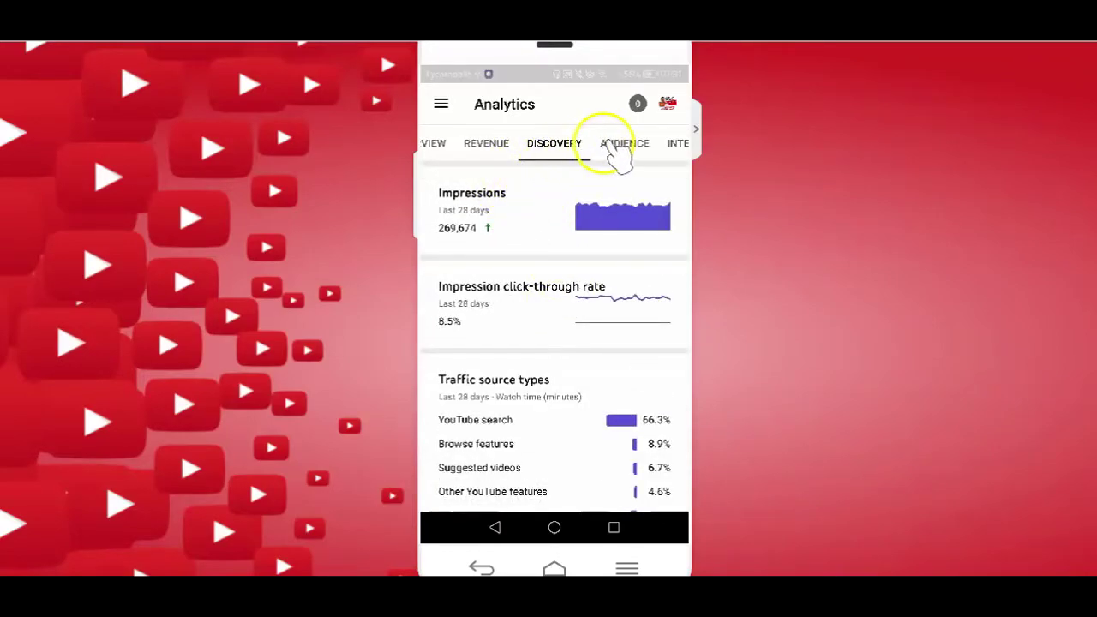
left_click(610, 144)
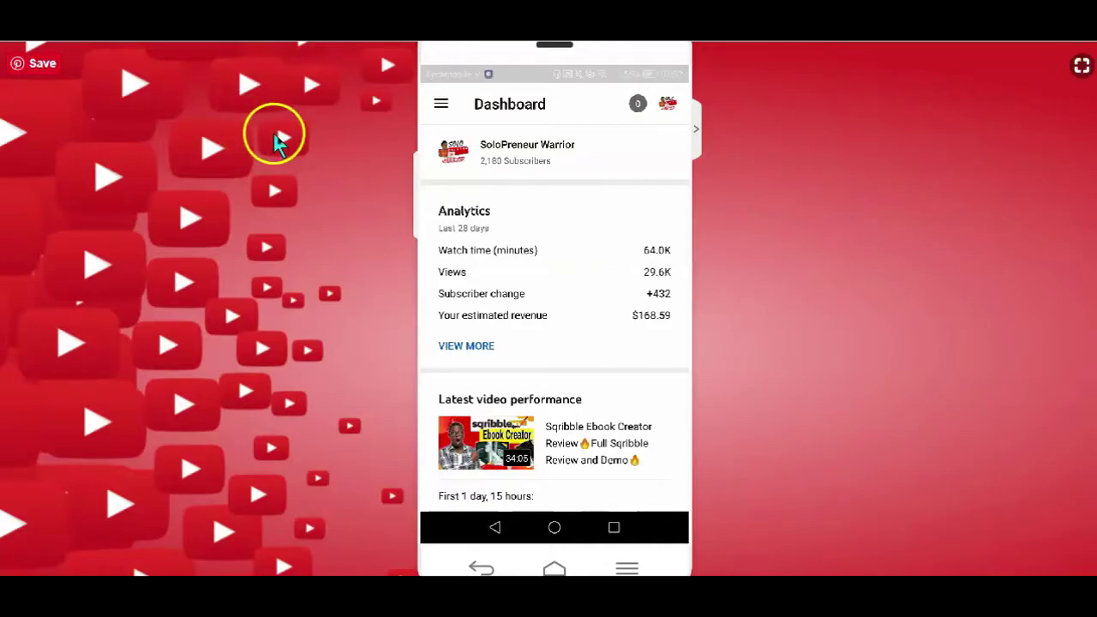
Step: Switch from YouTube Studio to youtube.com in the phone's browser and look over the home page
left_click(555, 528)
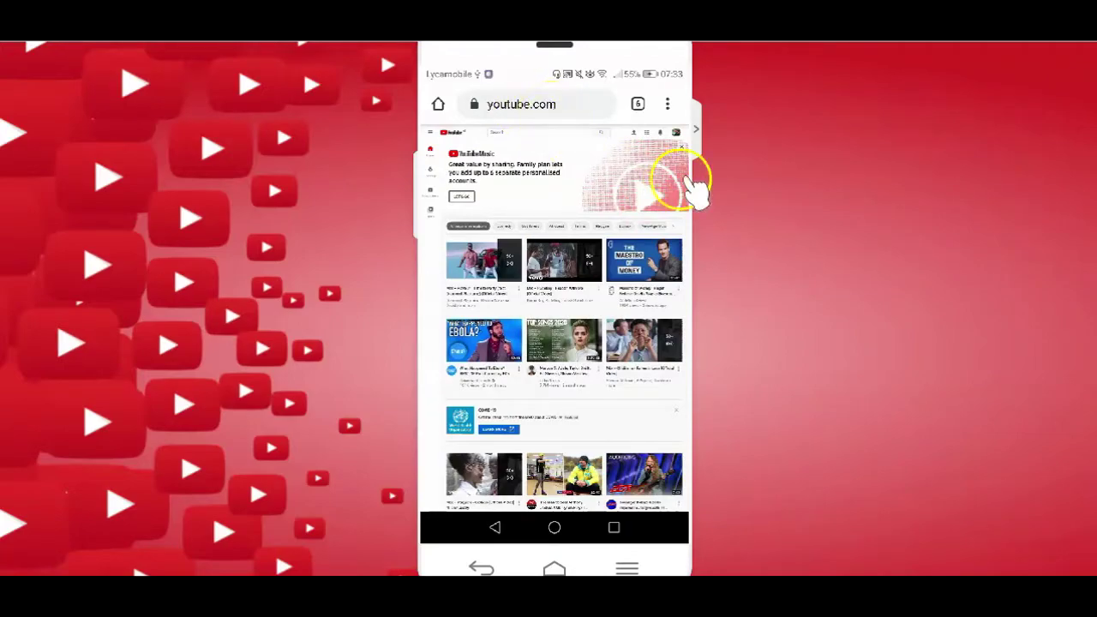
scroll(686, 188, "down", 5)
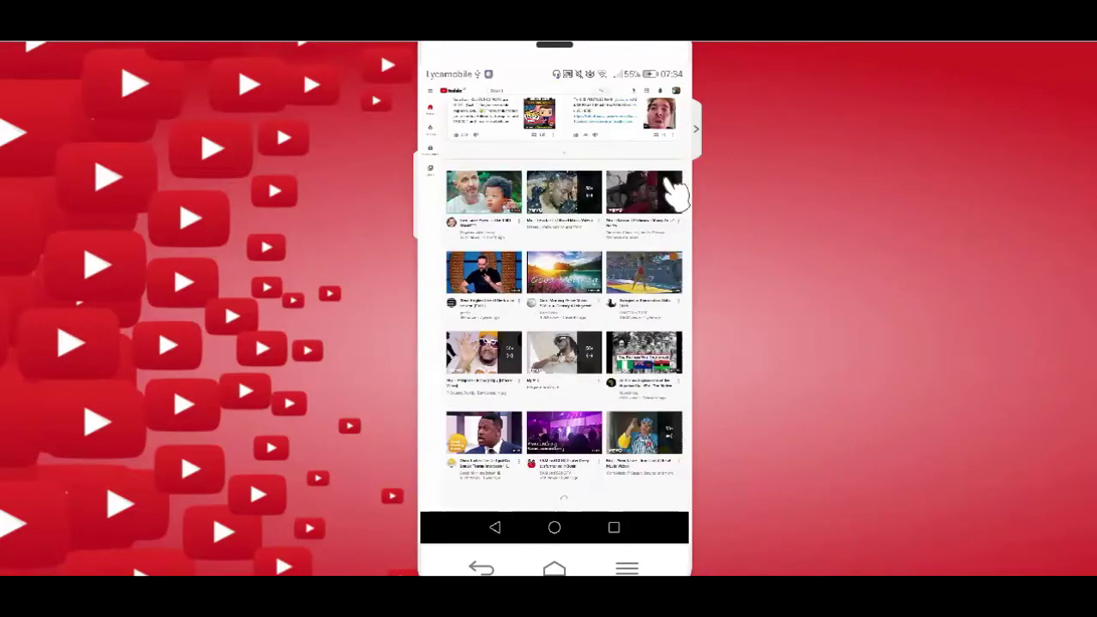
scroll(677, 193, "down", 5)
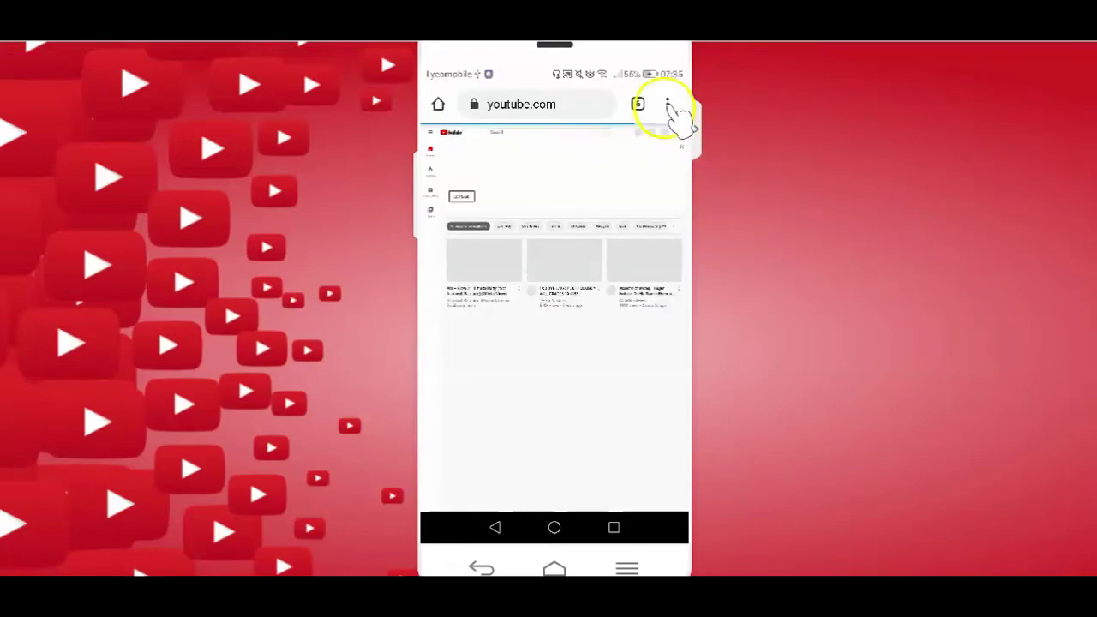
Step: Set the browser to show youtube.com as the desktop site
left_click(664, 105)
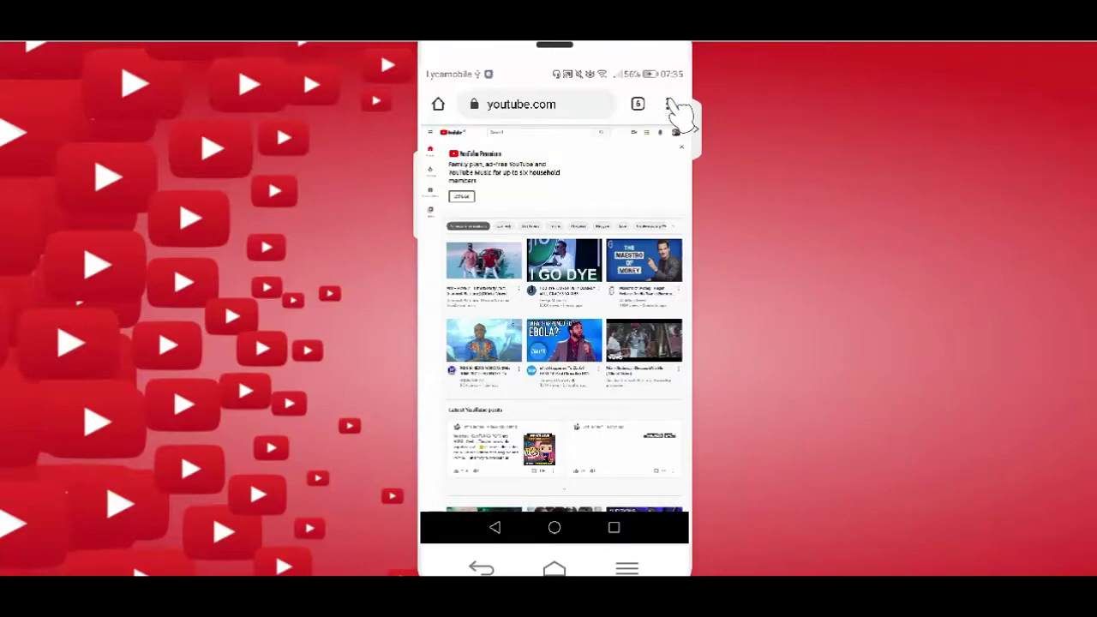
left_click(668, 103)
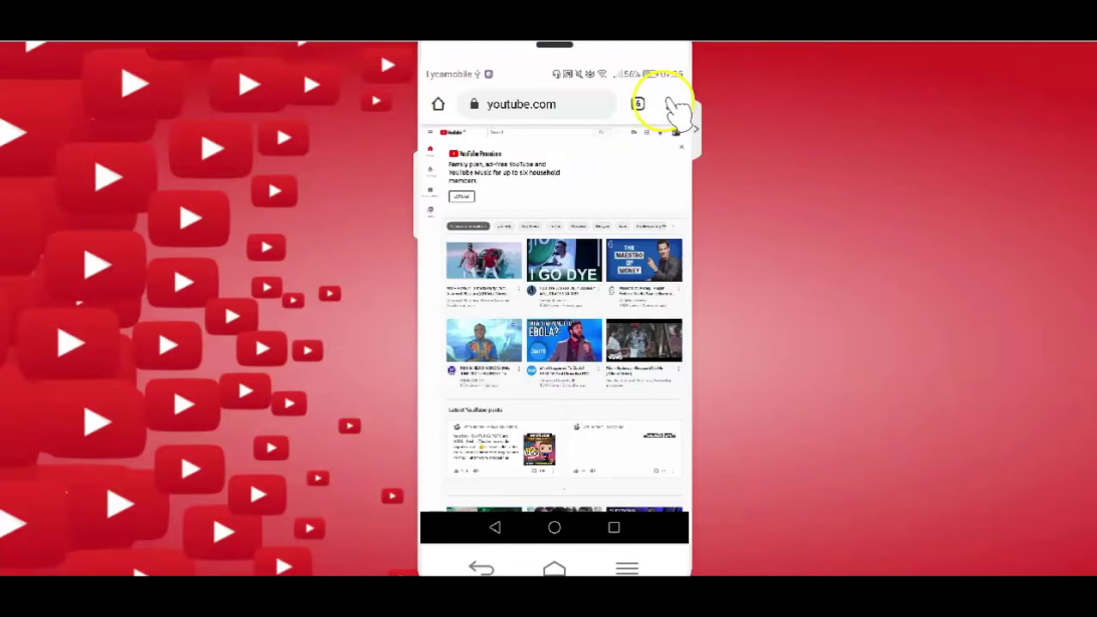
left_click(670, 104)
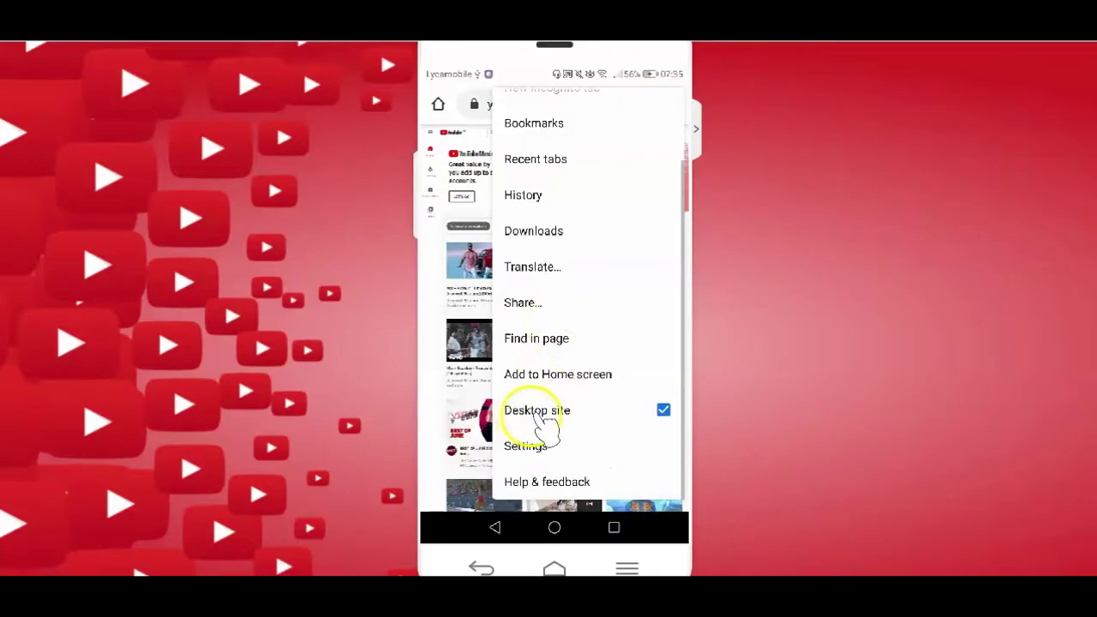
left_click(661, 411)
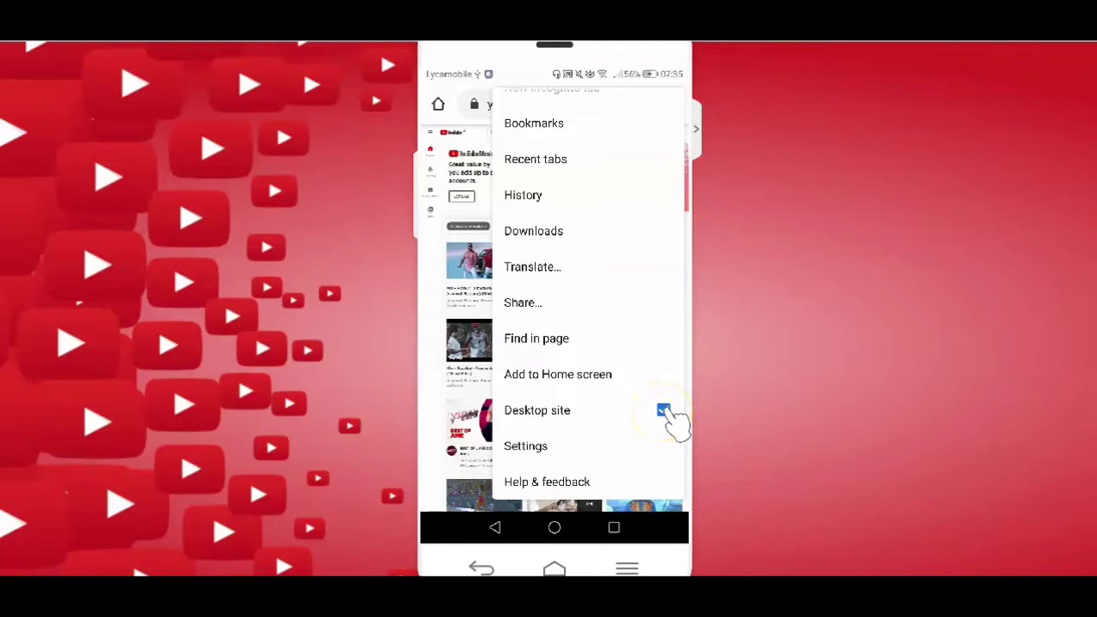
left_click(459, 57)
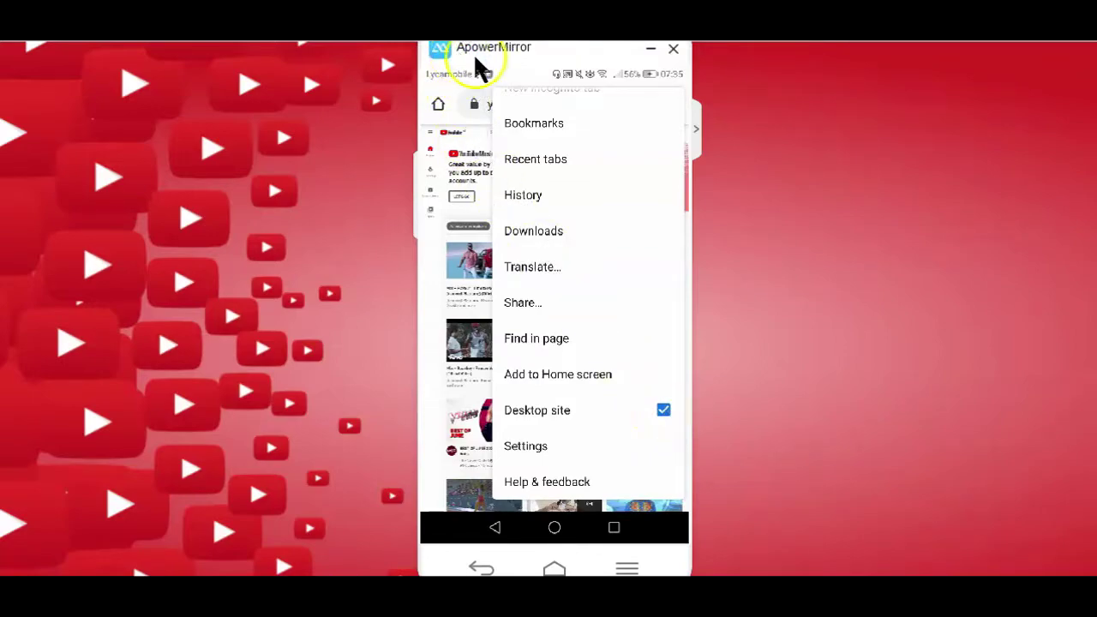
left_click(548, 59)
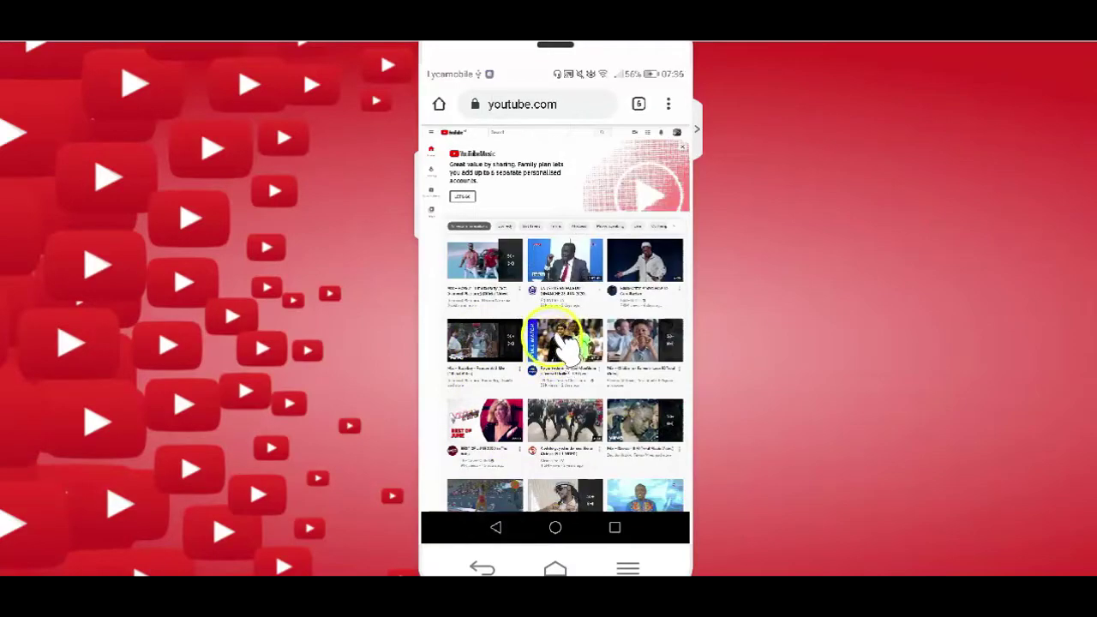
Step: Open Creator Studio for the SoloPreneur Warrior account from the desktop YouTube home page
scroll(631, 215, "down", 5)
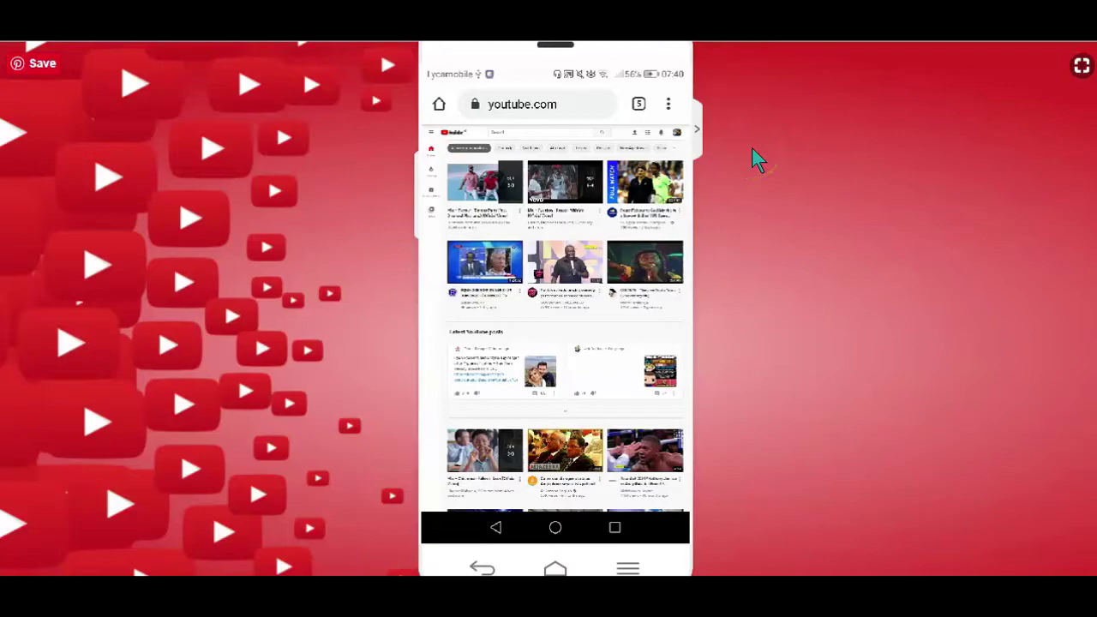
scroll(556, 300, "down", 2)
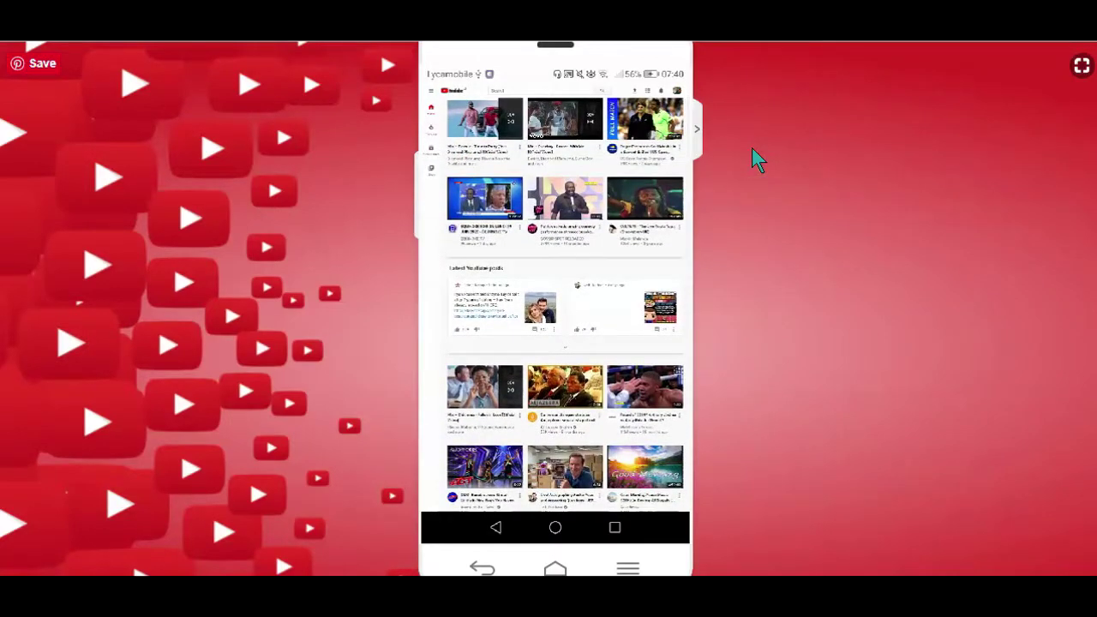
left_click(699, 147)
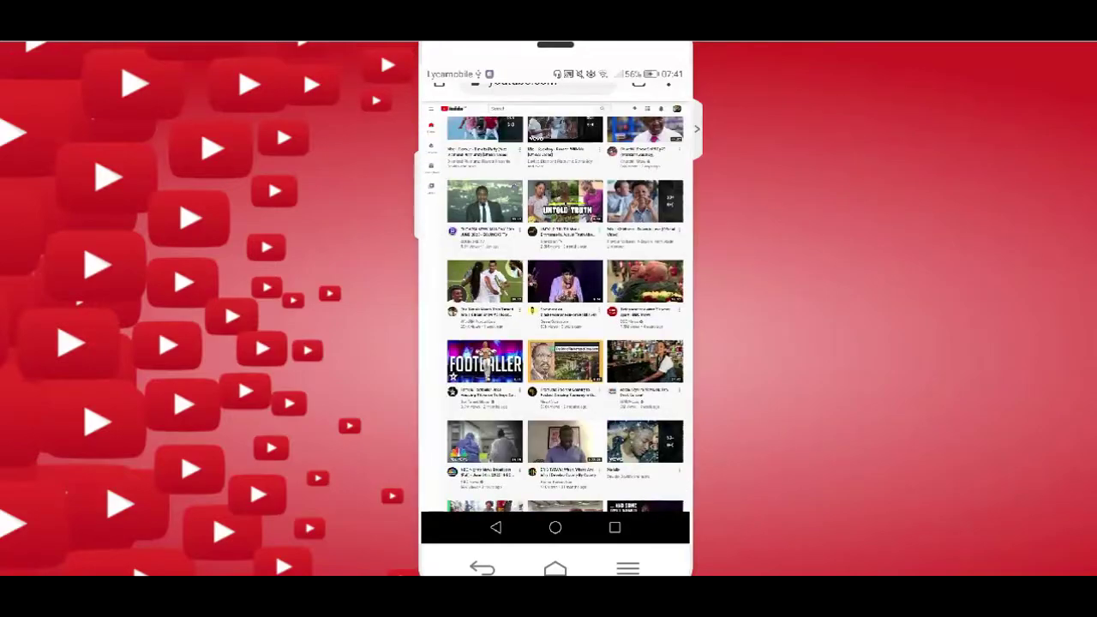
left_click(866, 273)
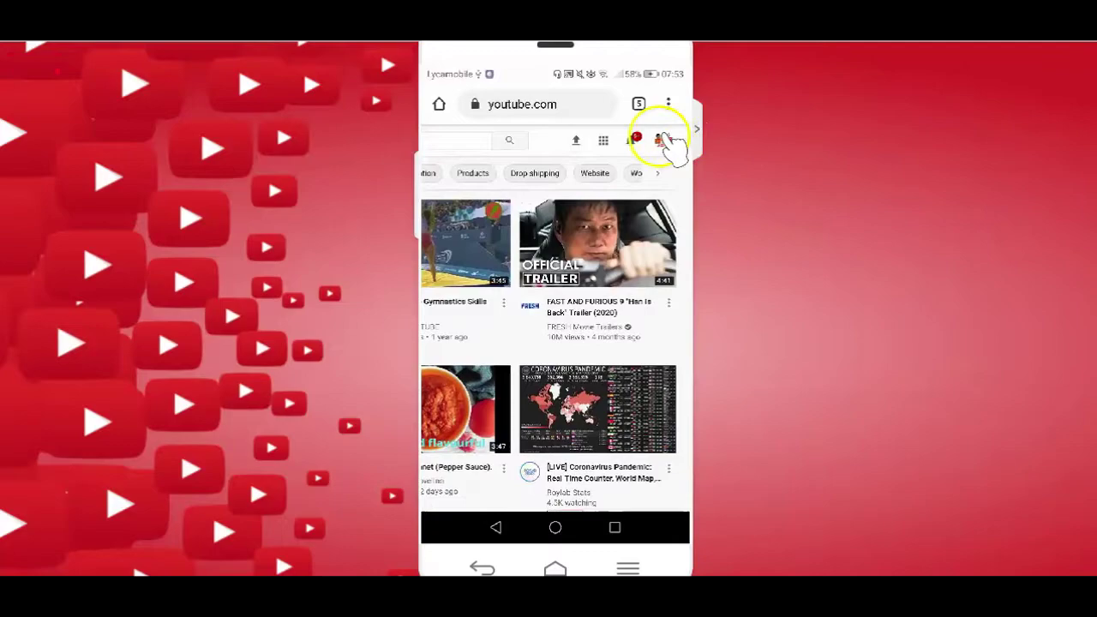
left_click(662, 140)
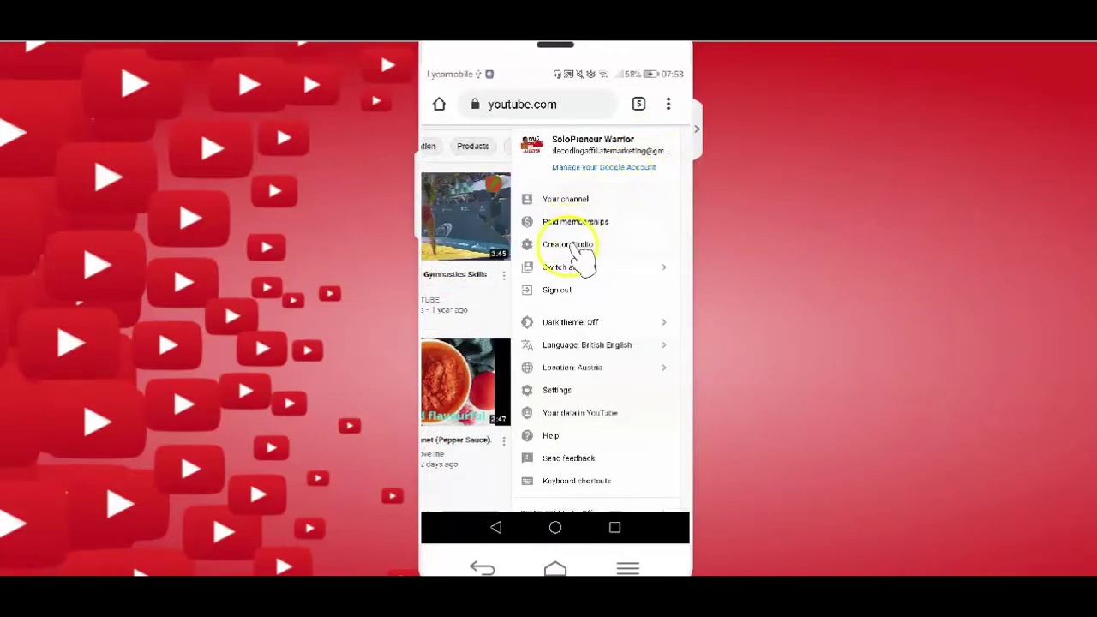
left_click(572, 247)
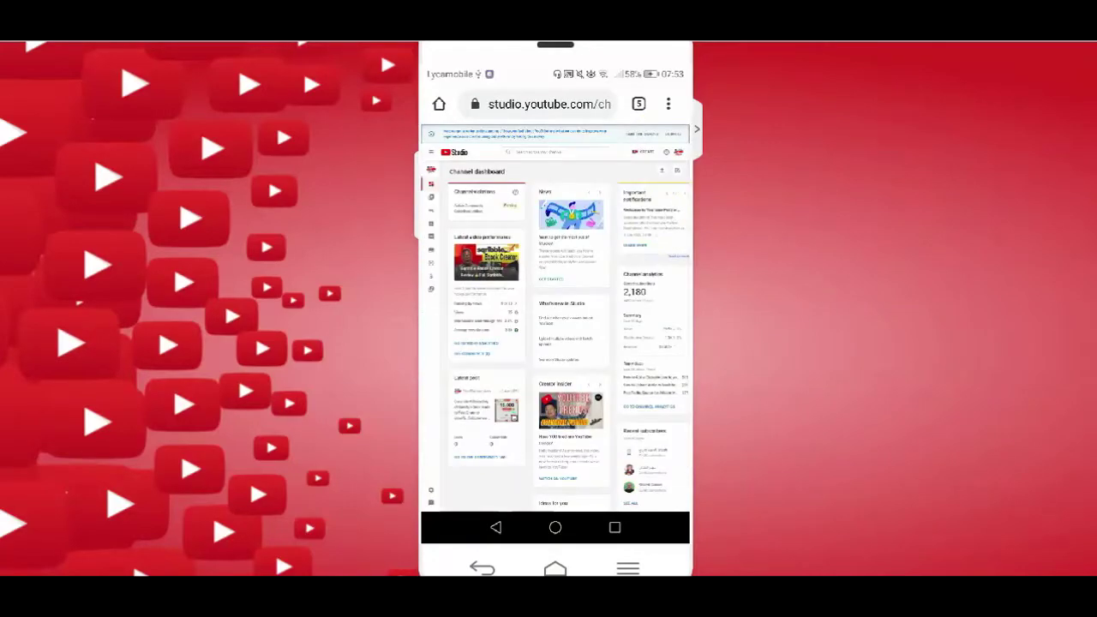
Step: Go to the channel's uploaded videos and open the details of "How to Get More Views on your First YouTube Video"
double_click(571, 320)
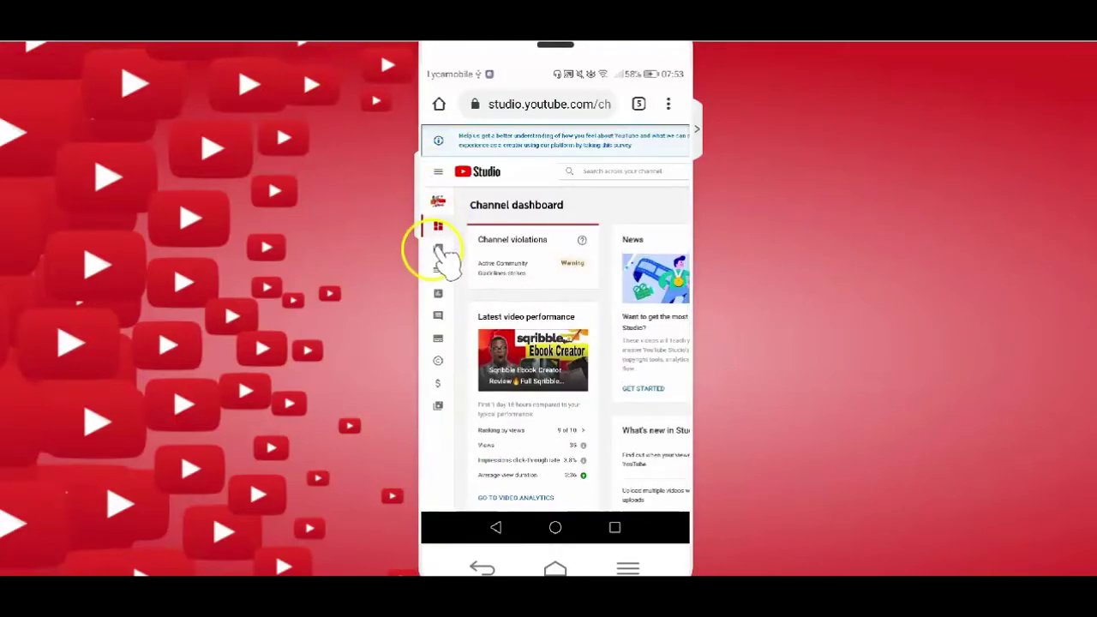
left_click(438, 249)
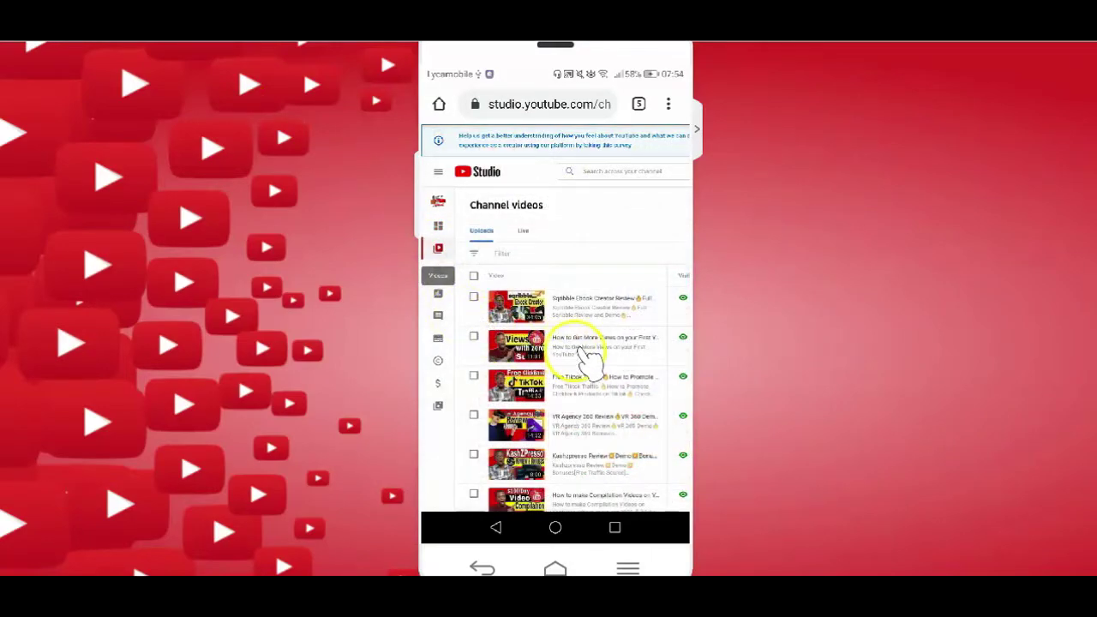
left_click(576, 344)
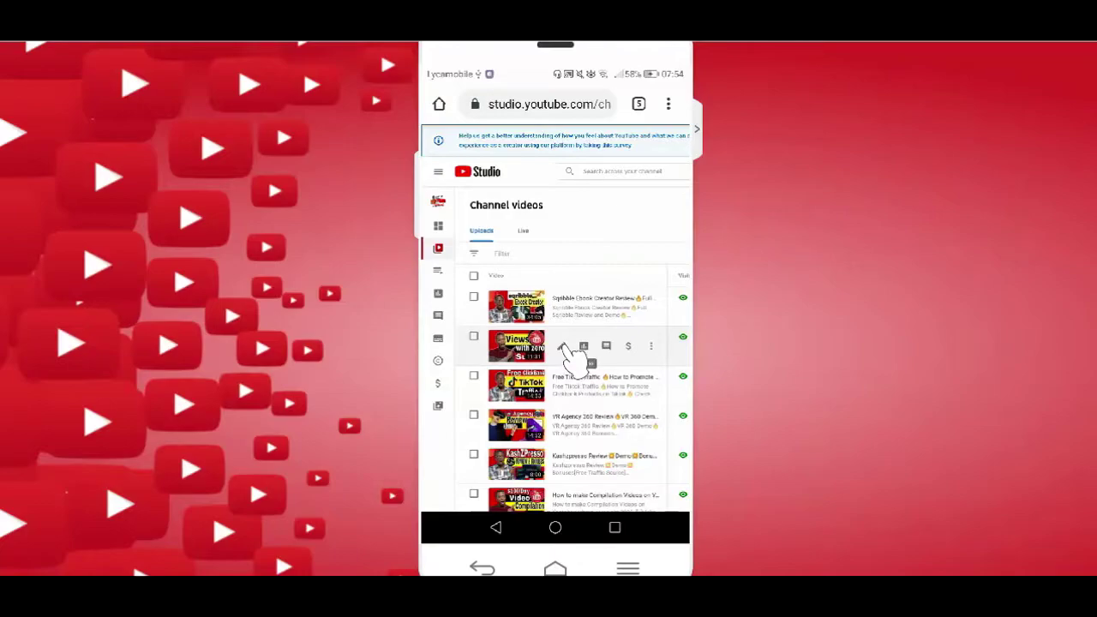
left_click(562, 347)
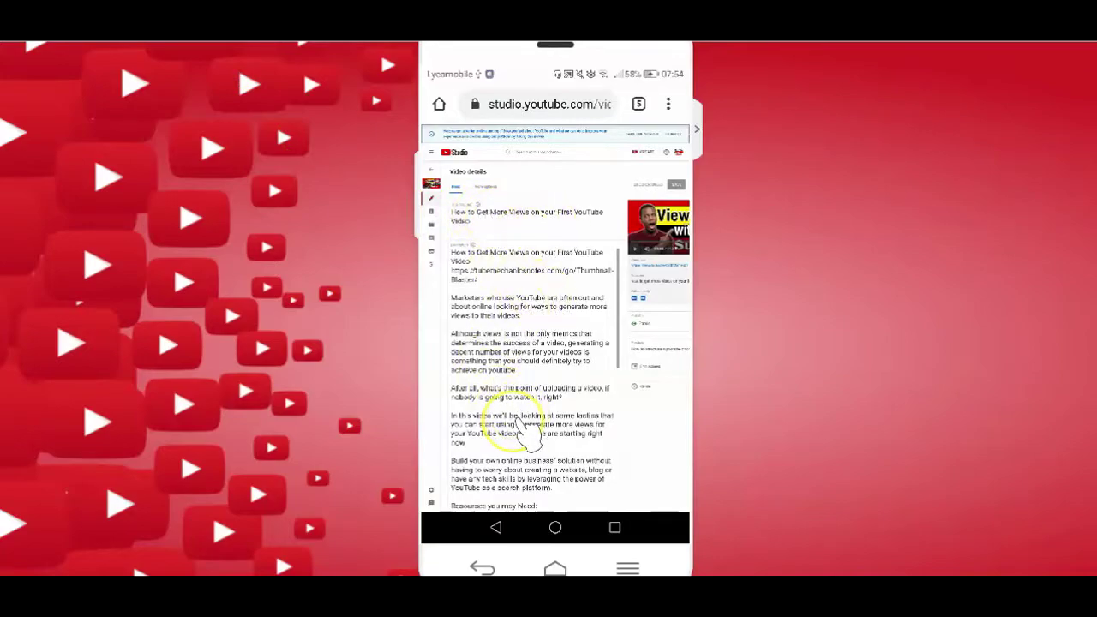
Step: Review the video's details, covering its description links, affiliate disclaimer, thumbnails, audience setting, tags and end screen and card options
scroll(528, 433, "down", 15)
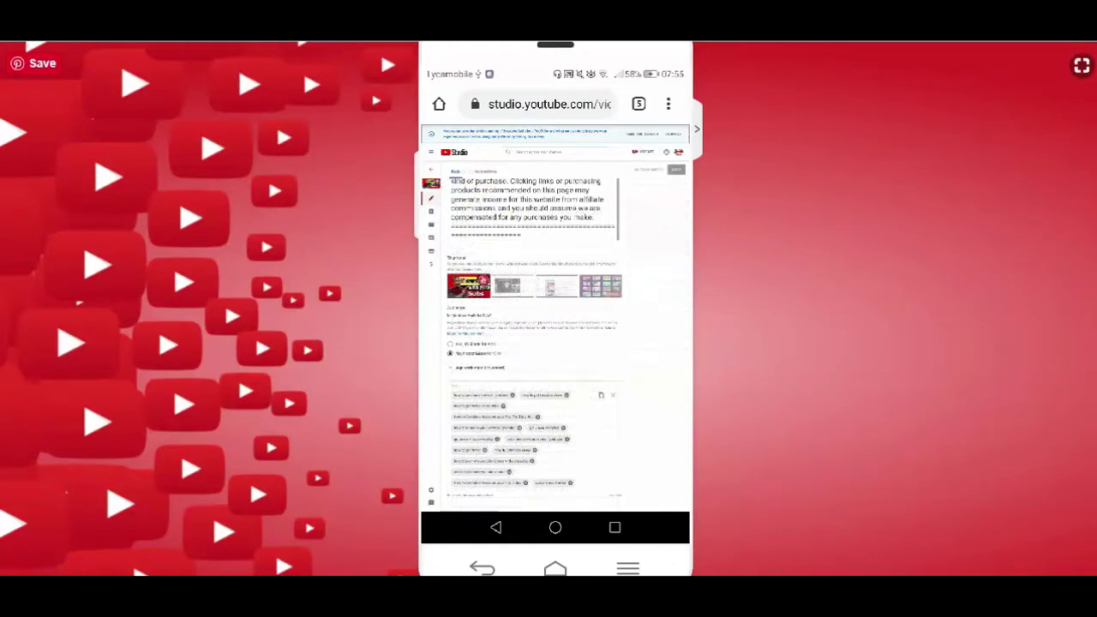
scroll(531, 343, "up", 5)
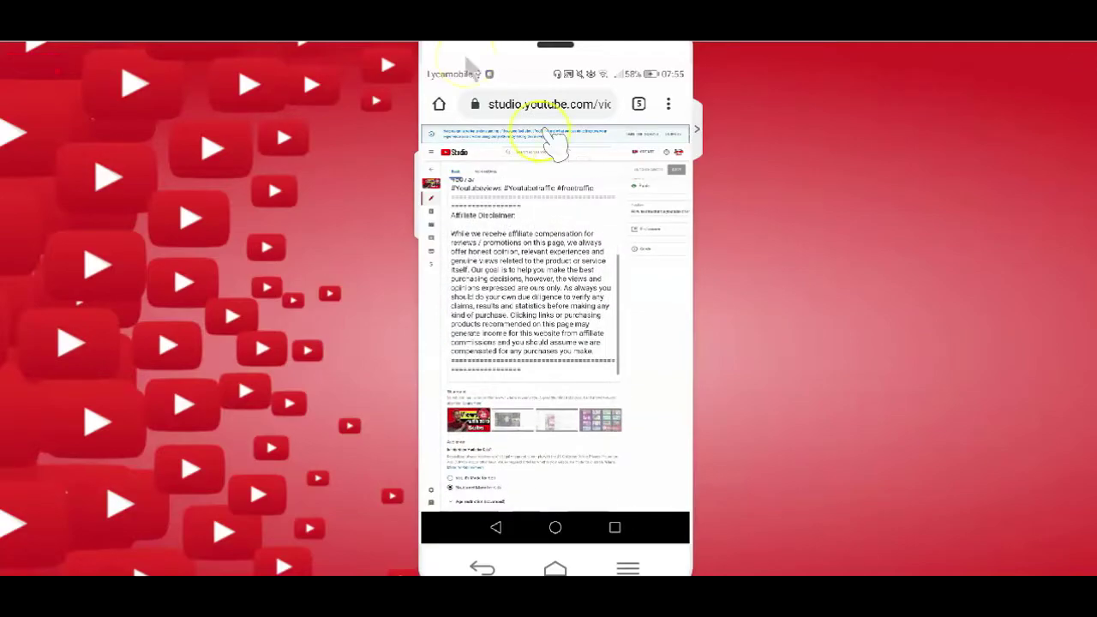
scroll(656, 243, "up", 2)
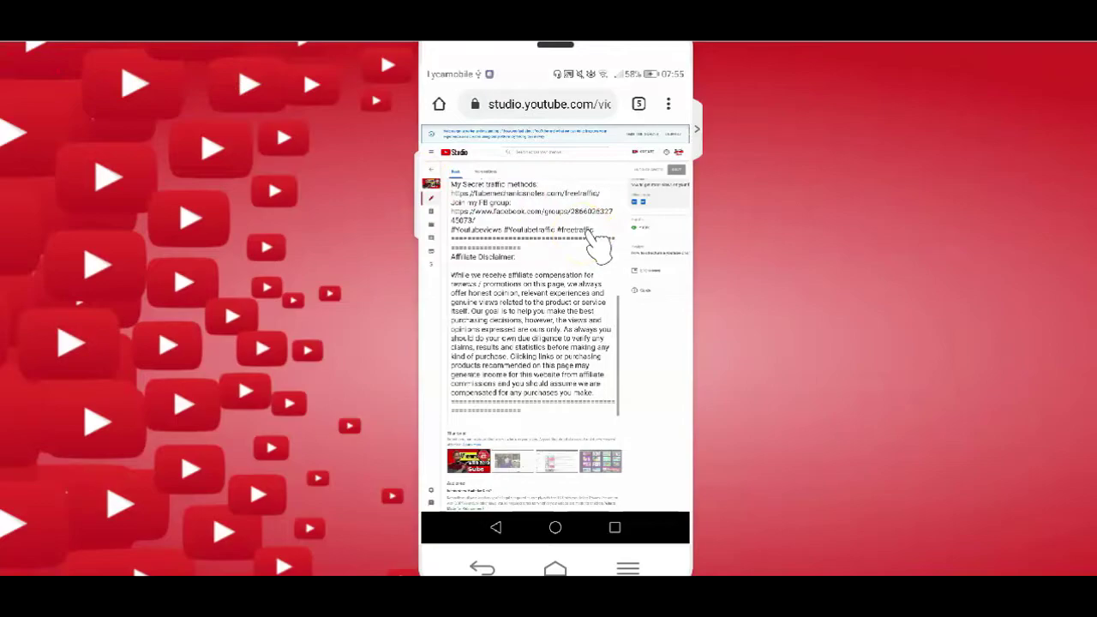
left_click(585, 228)
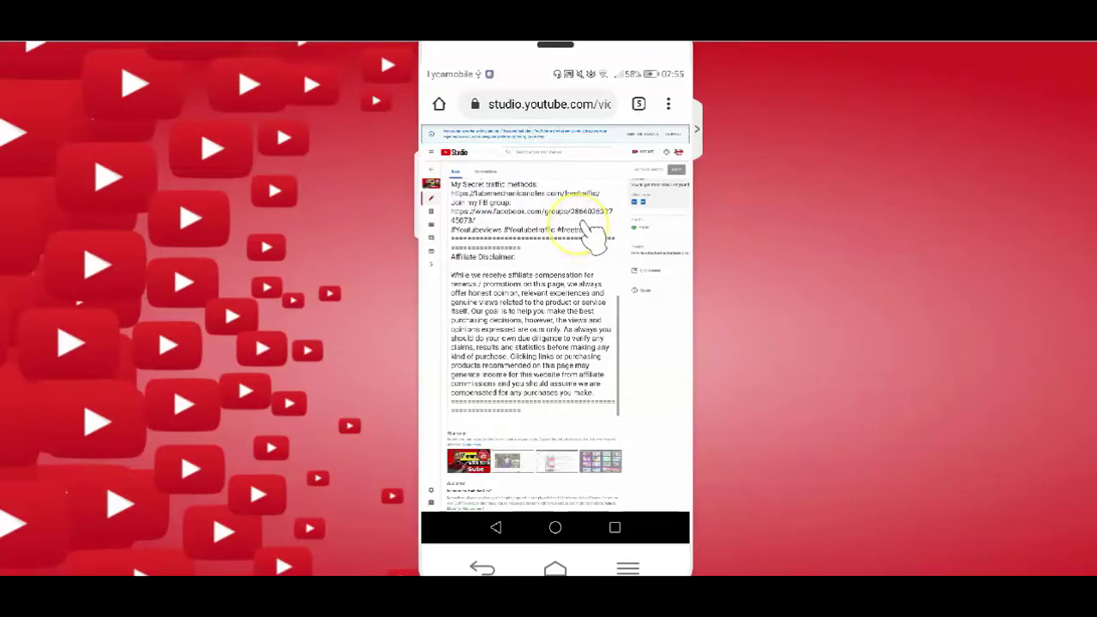
scroll(592, 232, "up", 5)
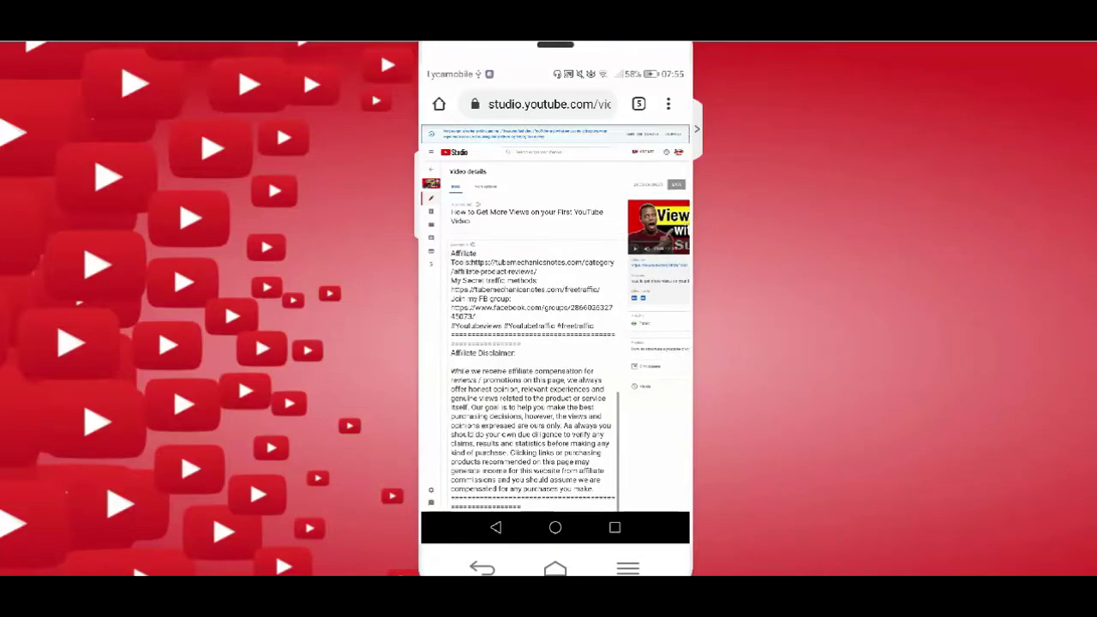
scroll(531, 360, "up", 3)
scroll(531, 360, "right", 5)
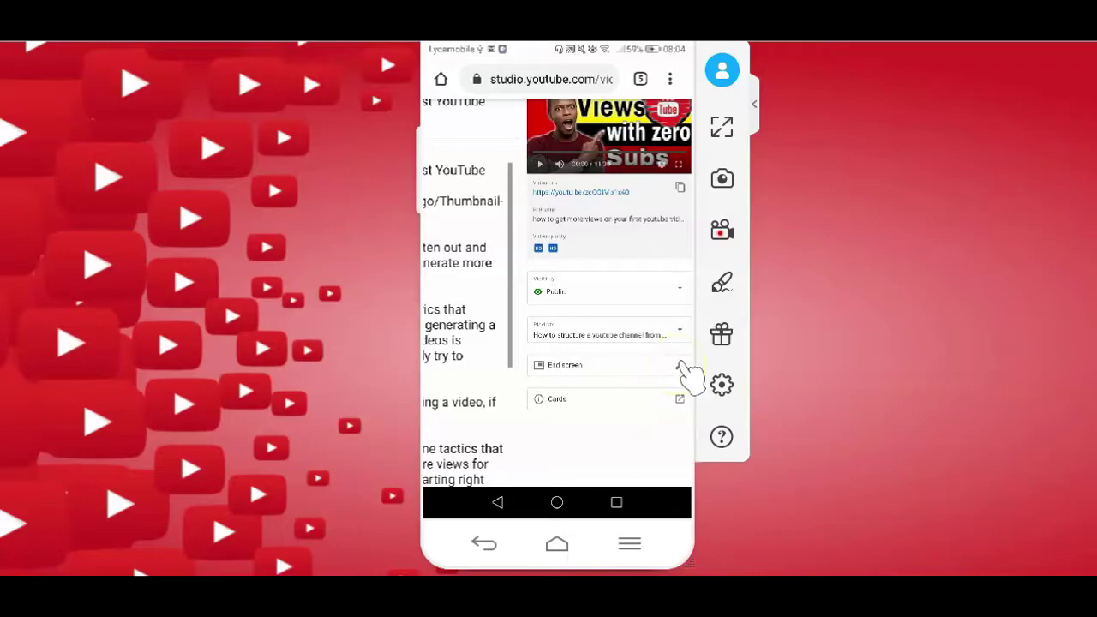
Step: Apply the end screen template with a subscribe element, the most recent upload and a best-for-viewer video, and save it
left_click(682, 367)
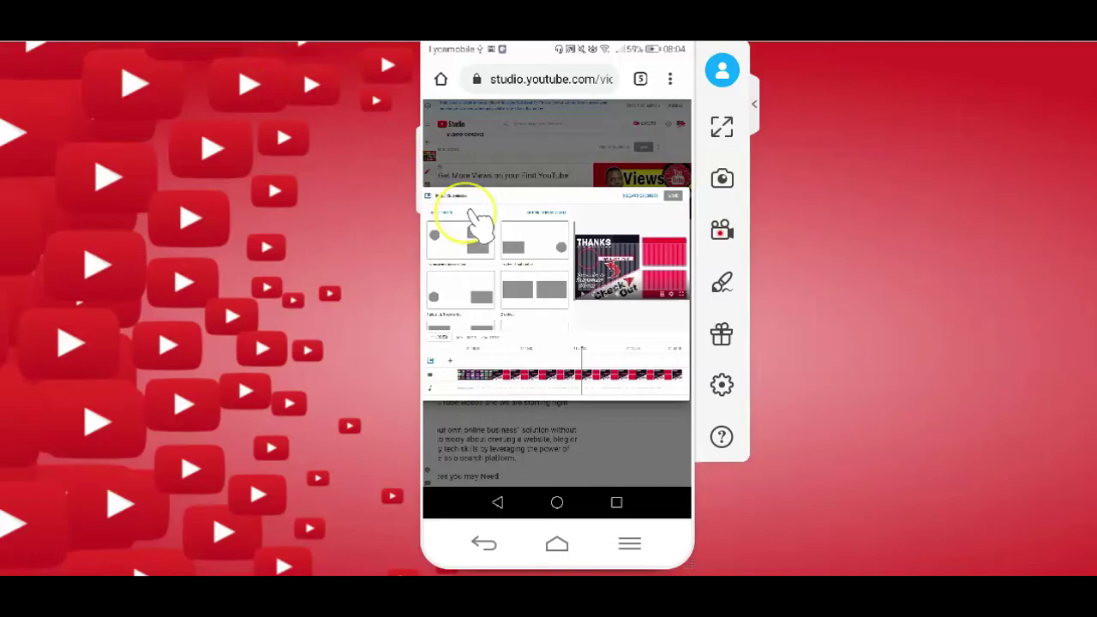
scroll(470, 212, "up", 3)
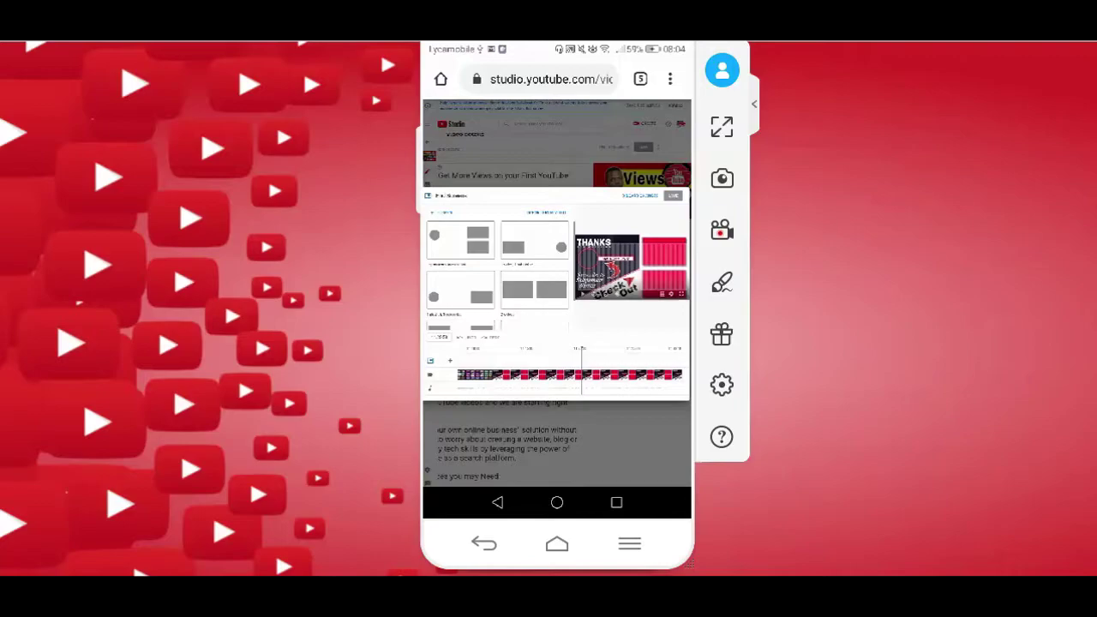
left_click(480, 225)
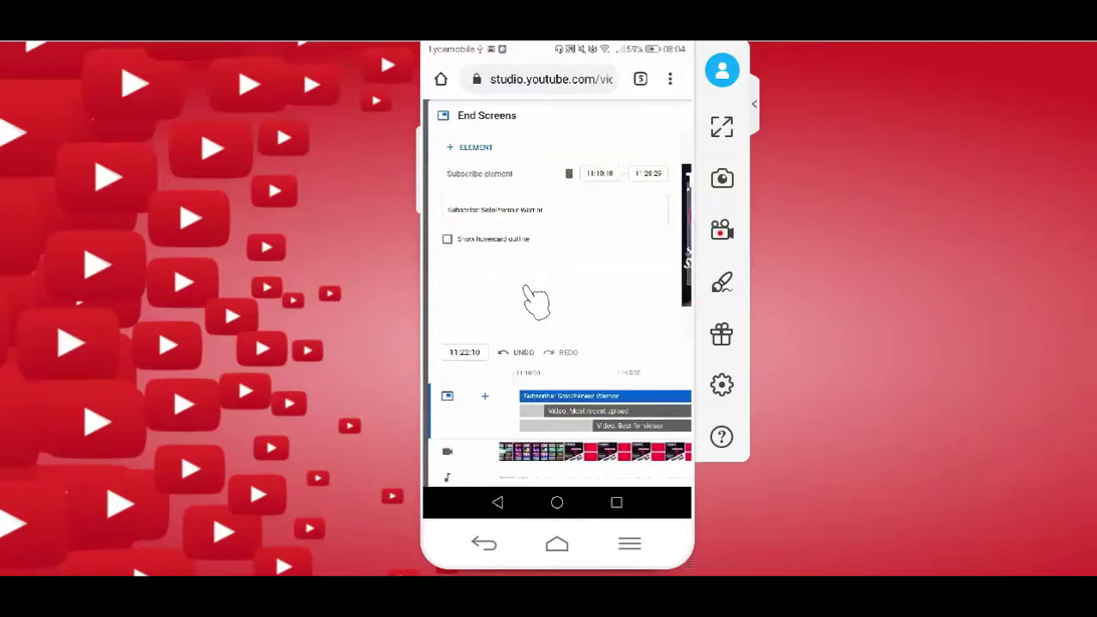
scroll(526, 289, "right", 3)
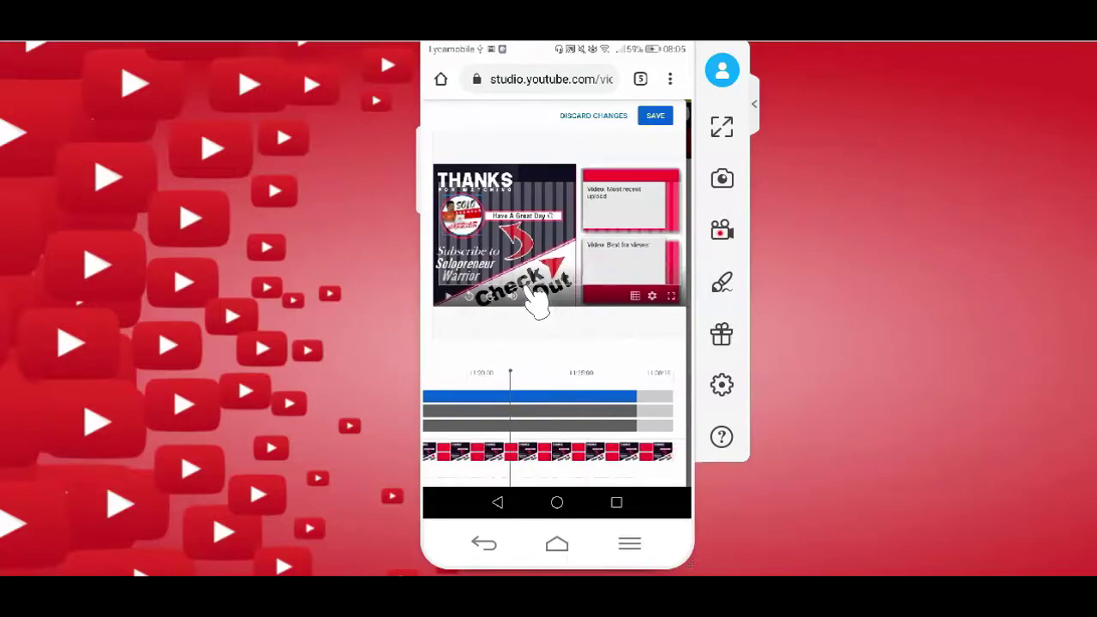
left_click(655, 114)
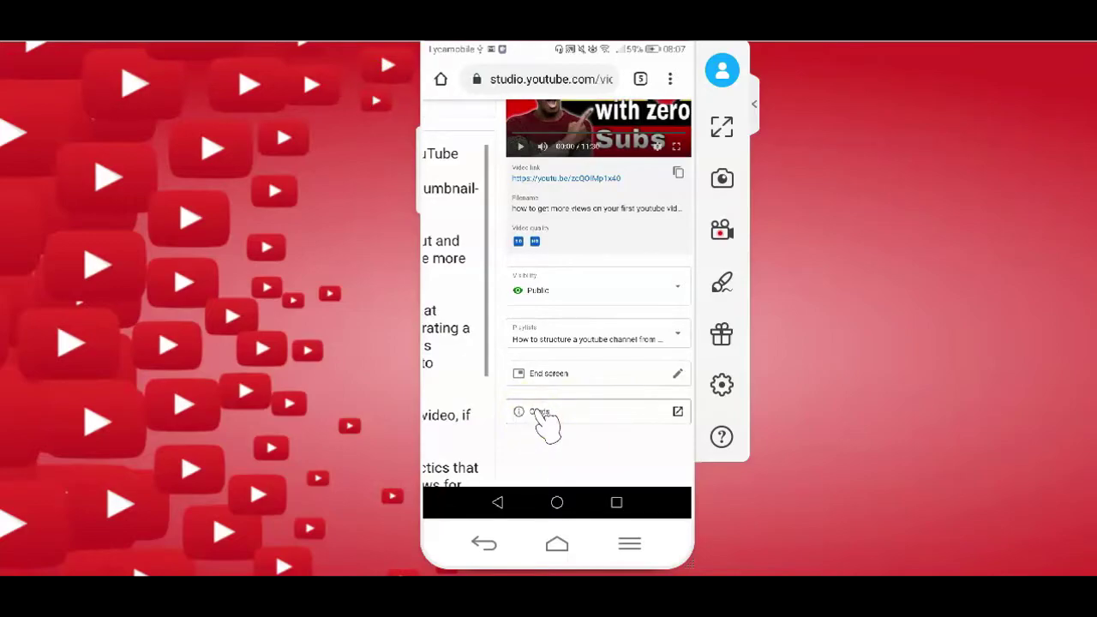
Step: Open the cards editor for the video and start a Video or Playlist card
left_click(553, 420)
left_click(549, 415)
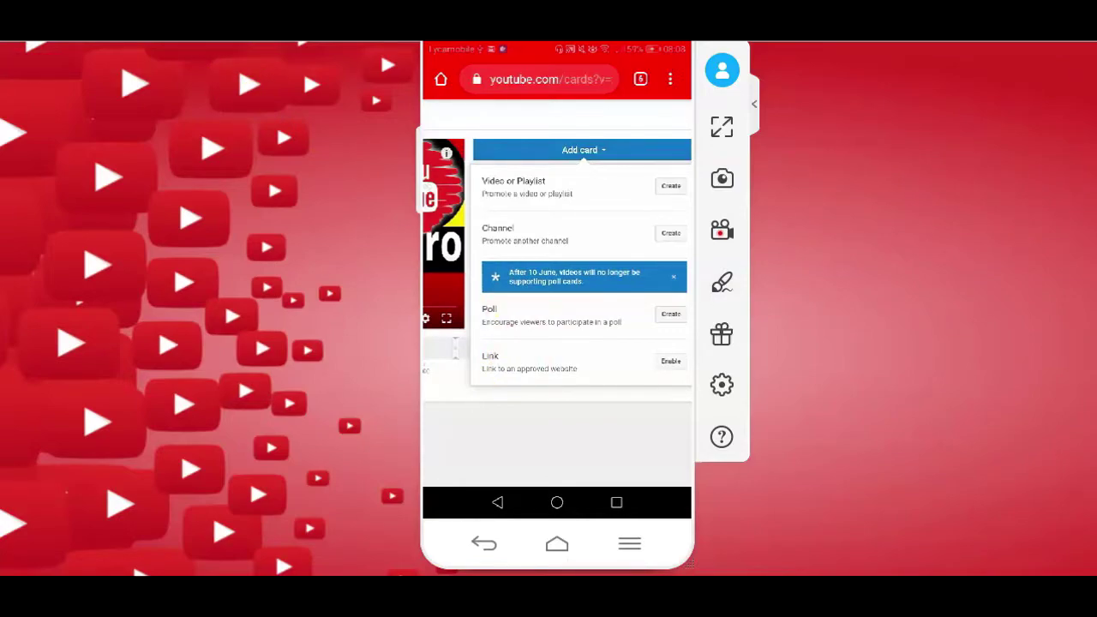
left_click(671, 187)
left_click(669, 188)
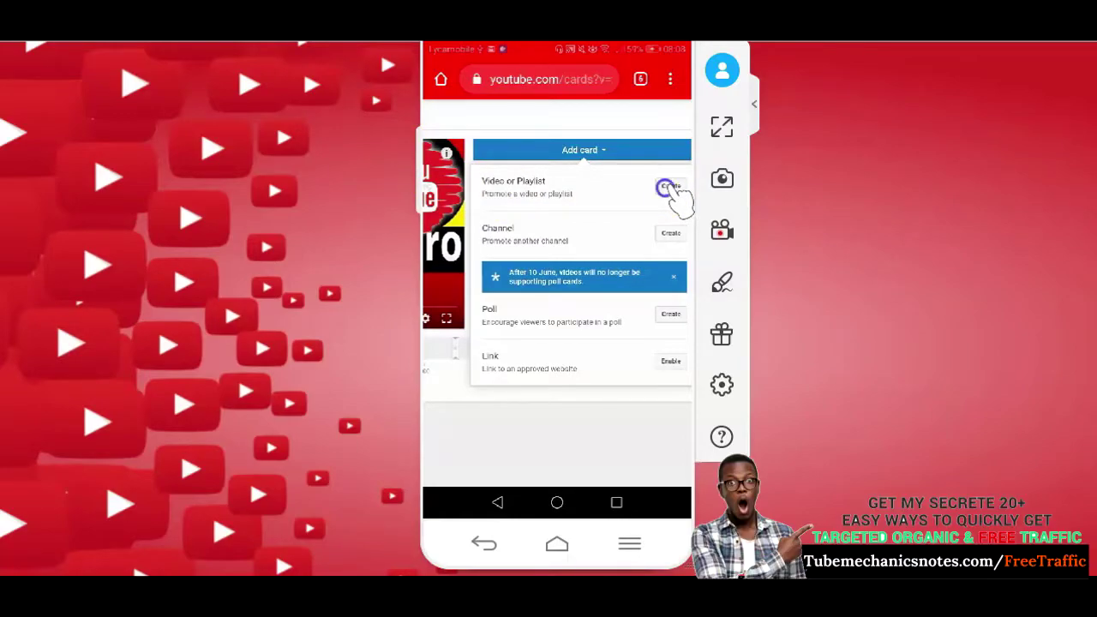
Step: Look through the channel's uploads offered as the target of a Video or Playlist card
left_click(643, 372)
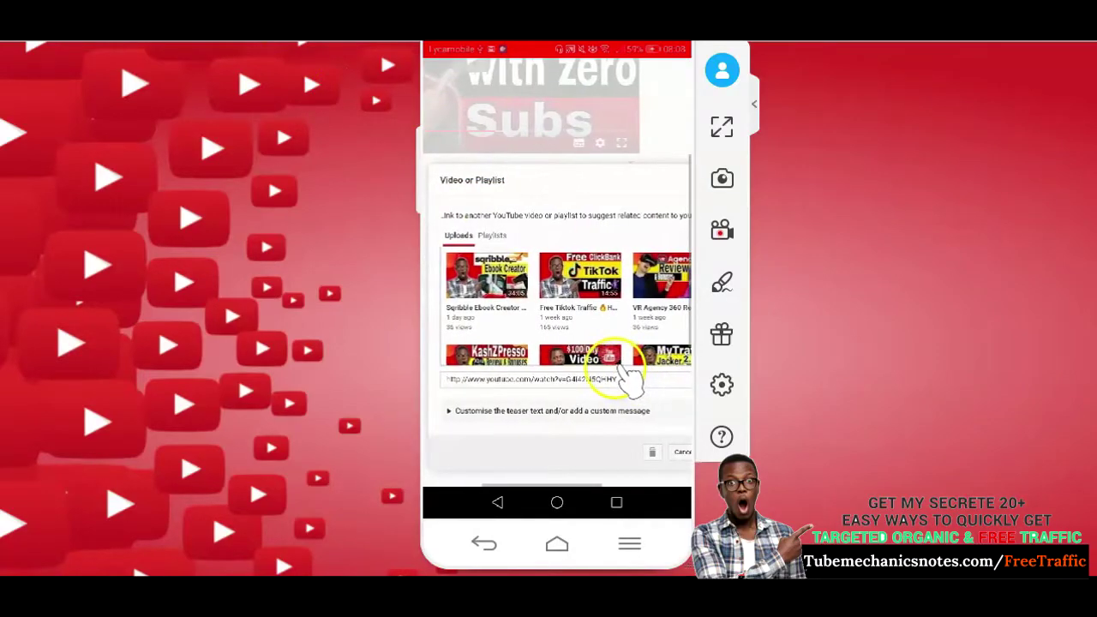
left_click(495, 276)
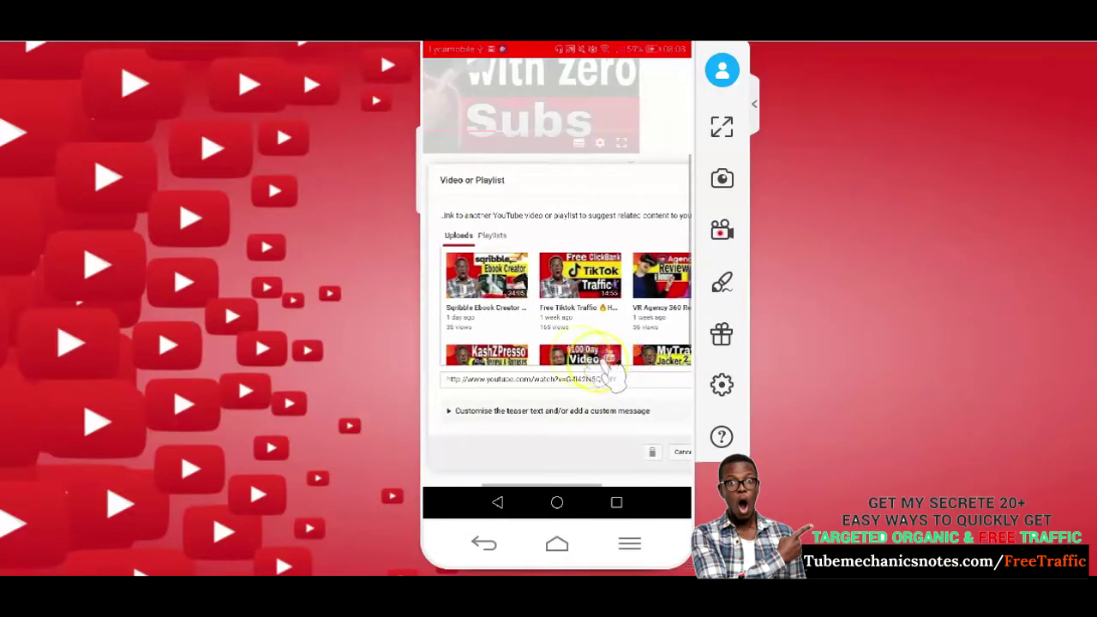
left_click(497, 276)
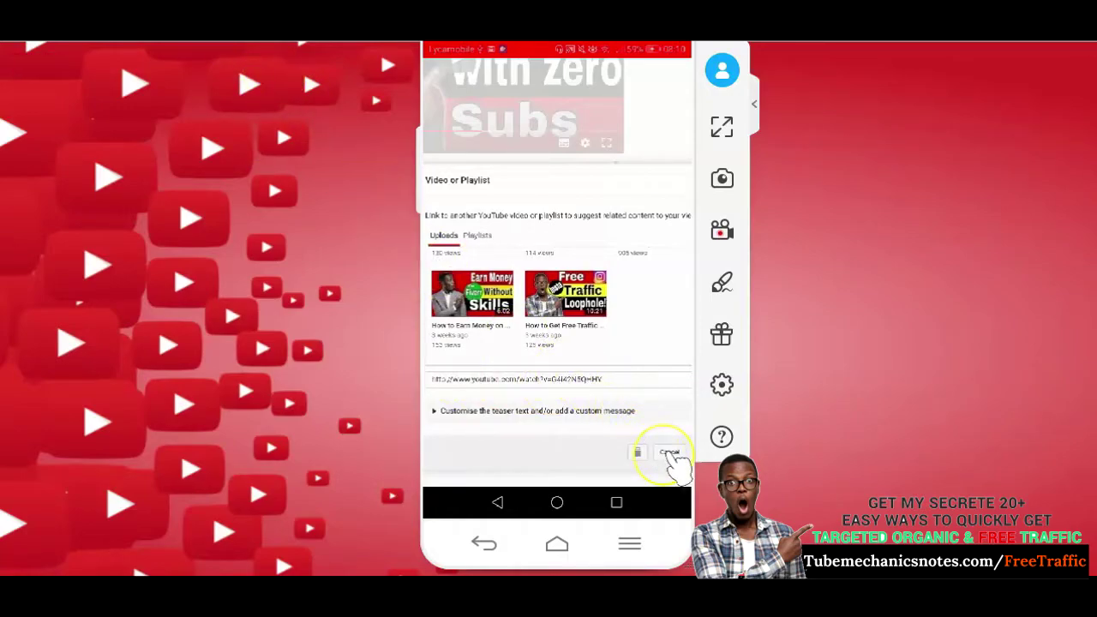
scroll(598, 349, "up", 1)
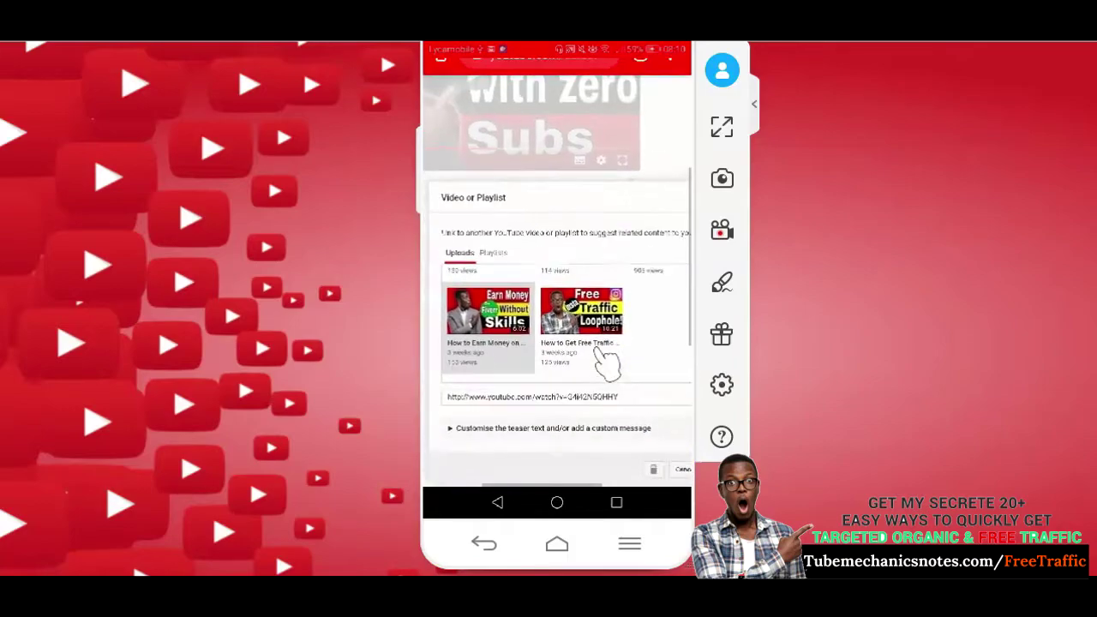
scroll(598, 350, "up", 3)
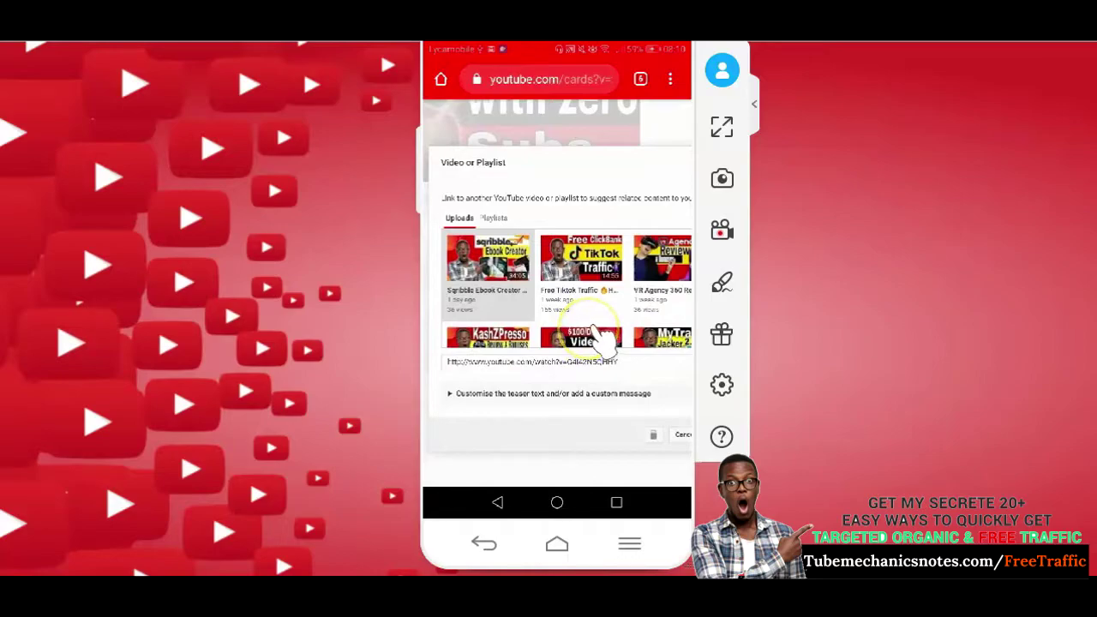
scroll(604, 340, "down", 1)
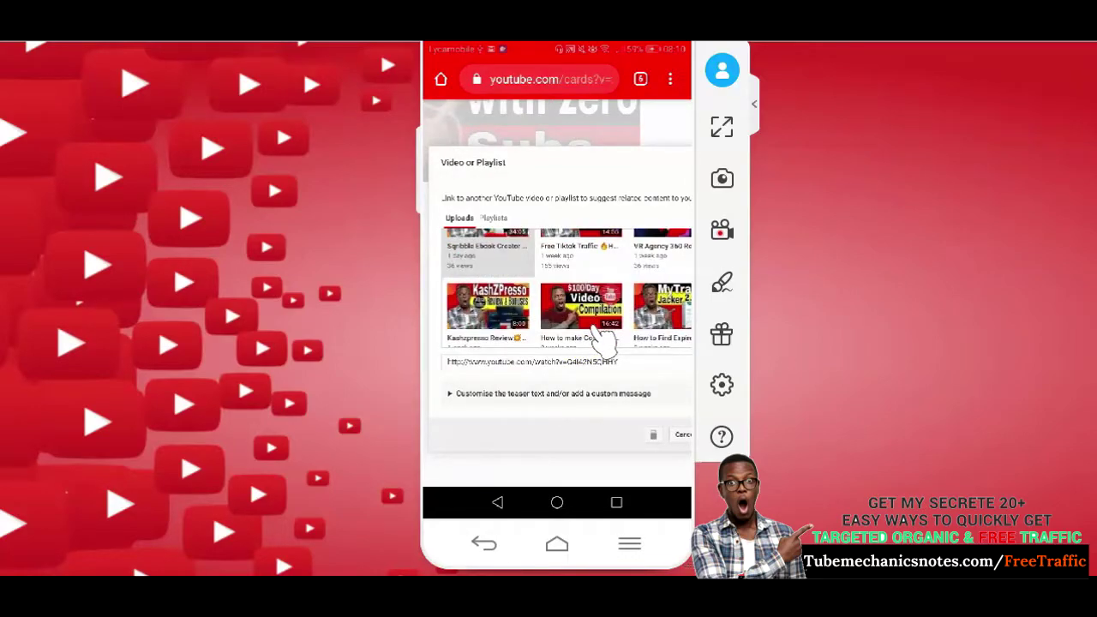
scroll(604, 337, "down", 1)
scroll(602, 336, "down", 1)
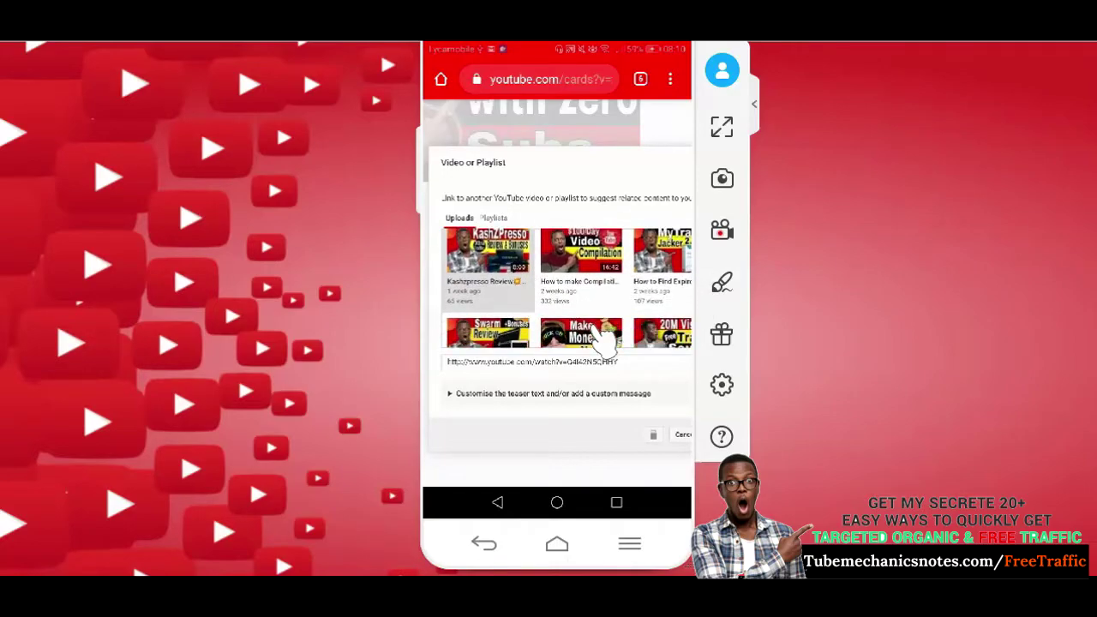
scroll(604, 338, "up", 1)
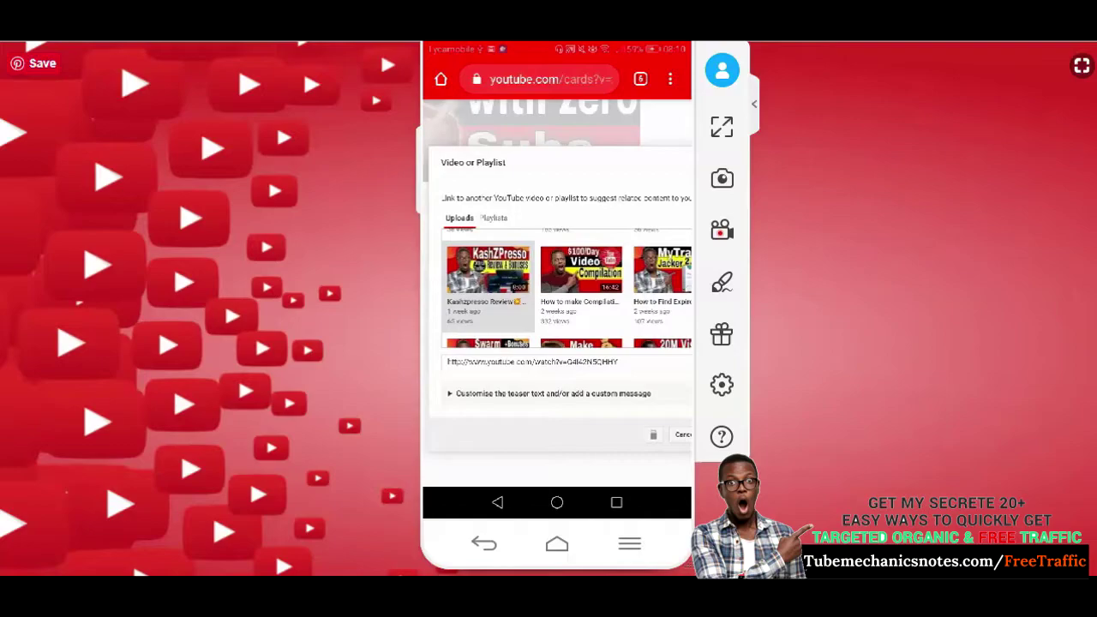
left_click(604, 271)
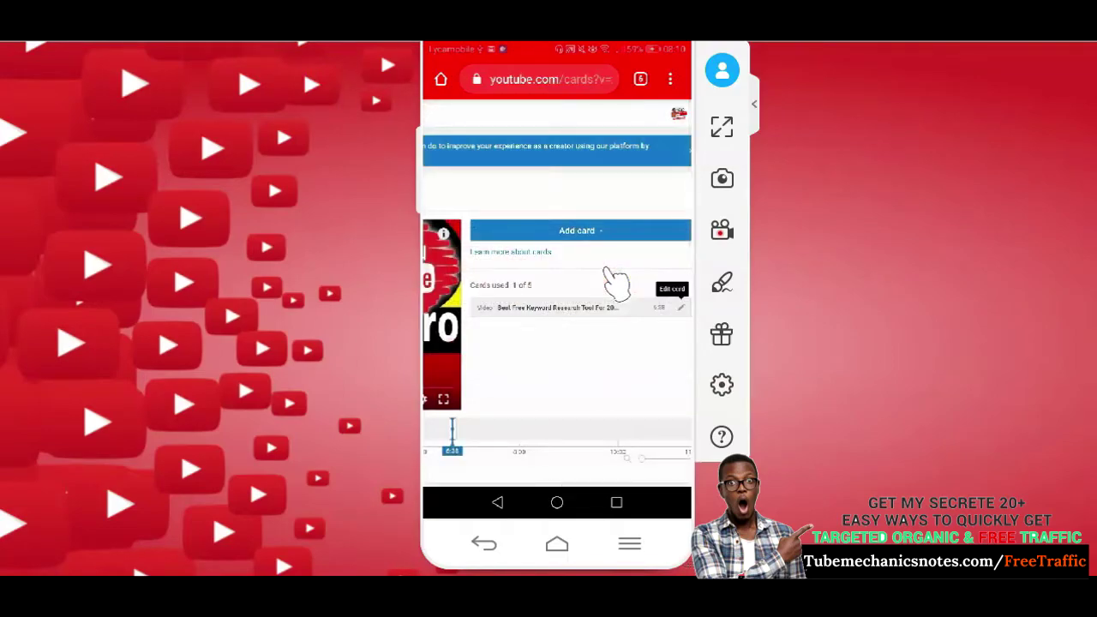
Step: Review the card types that can be added: Video or Playlist, Channel, Poll and Link
left_click(600, 234)
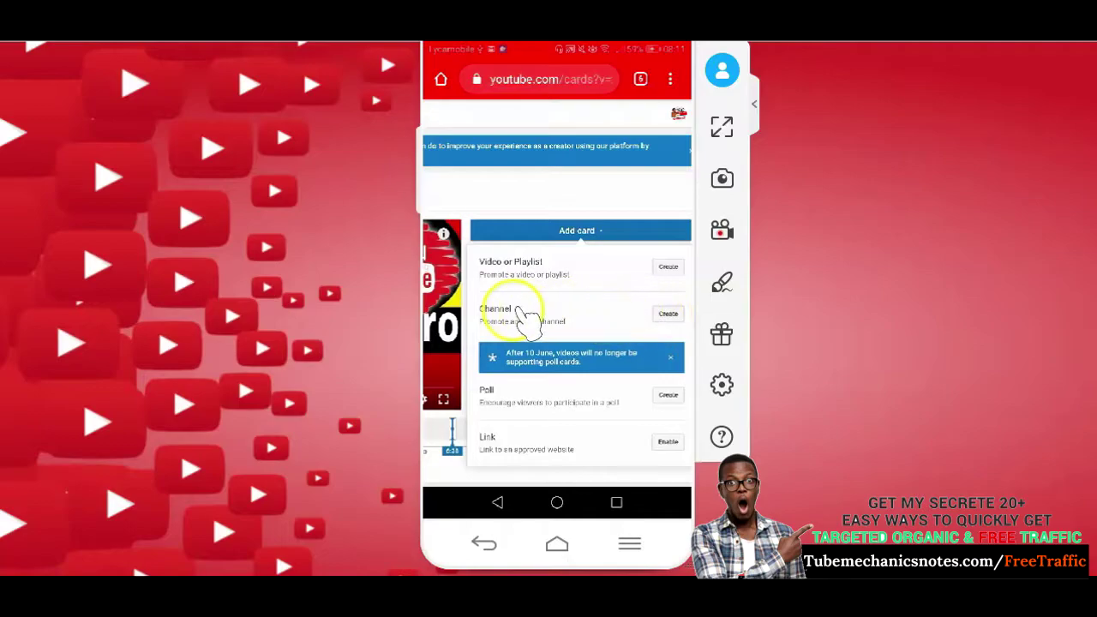
scroll(522, 318, "down", 2)
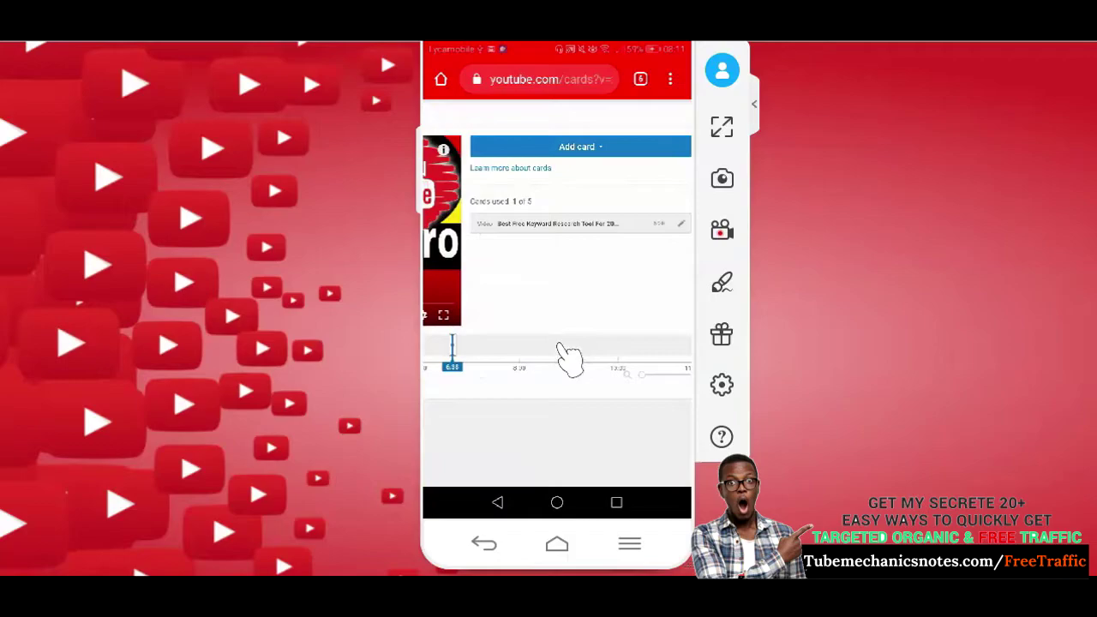
left_click(575, 148)
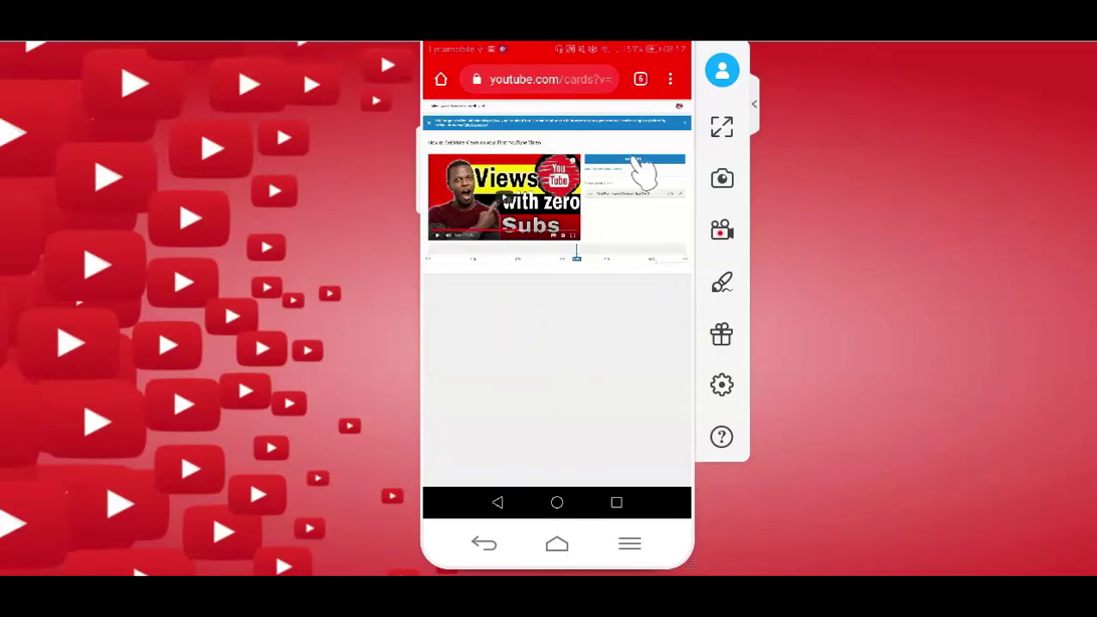
Step: Examine the Link card's site options, including associated website, merchandise sites and crowdfunding sites
scroll(633, 157, "down", 3)
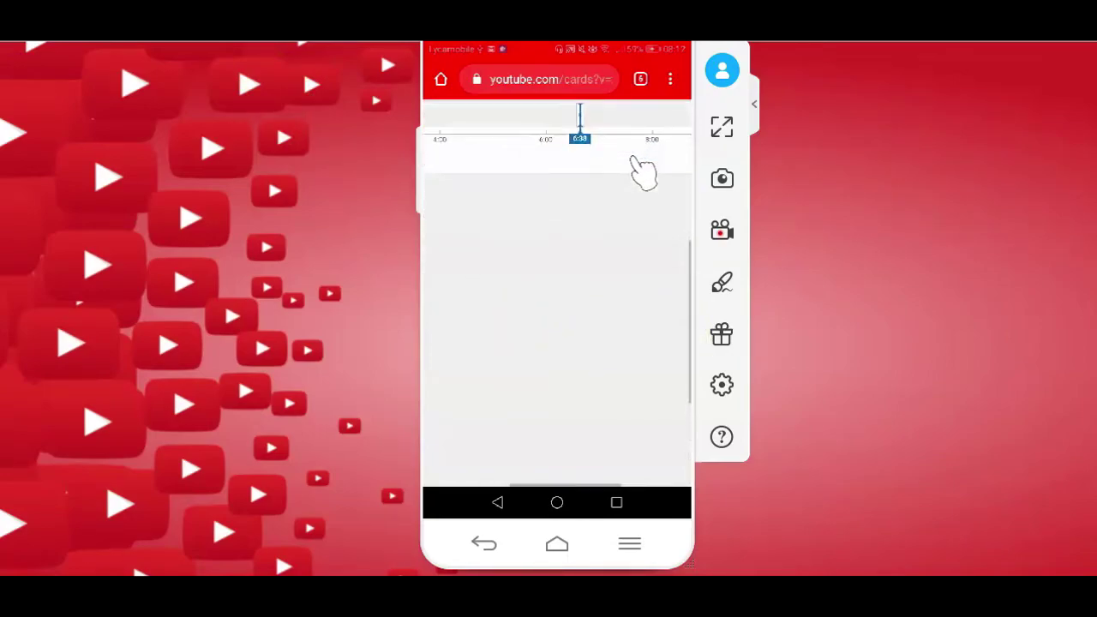
scroll(633, 157, "up", 3)
scroll(632, 158, "up", 2)
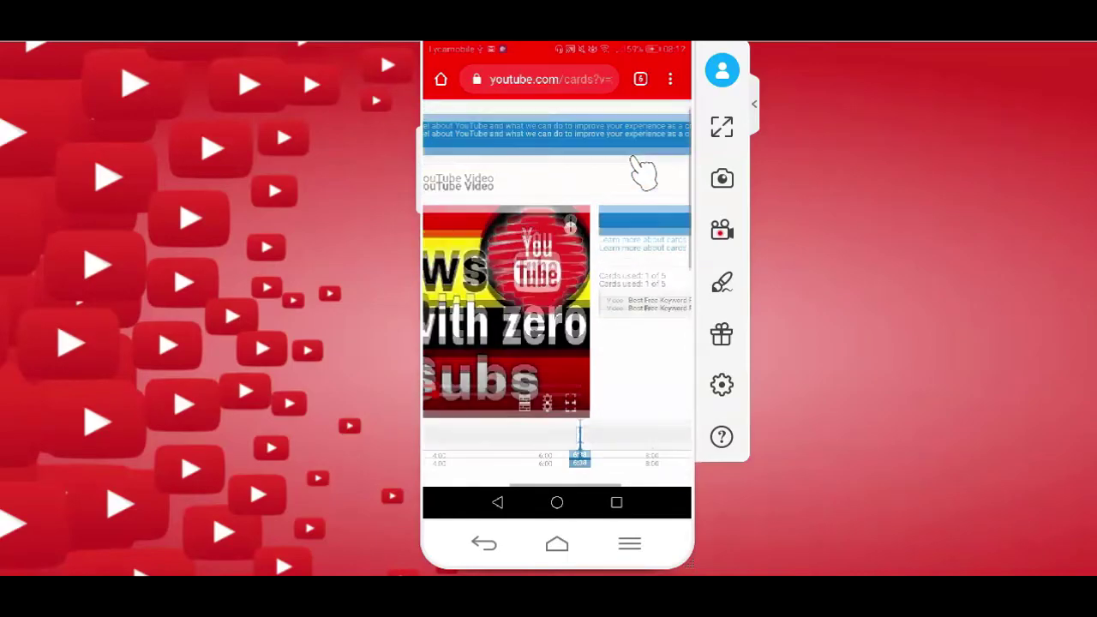
scroll(633, 158, "right", 1)
scroll(633, 158, "right", 1)
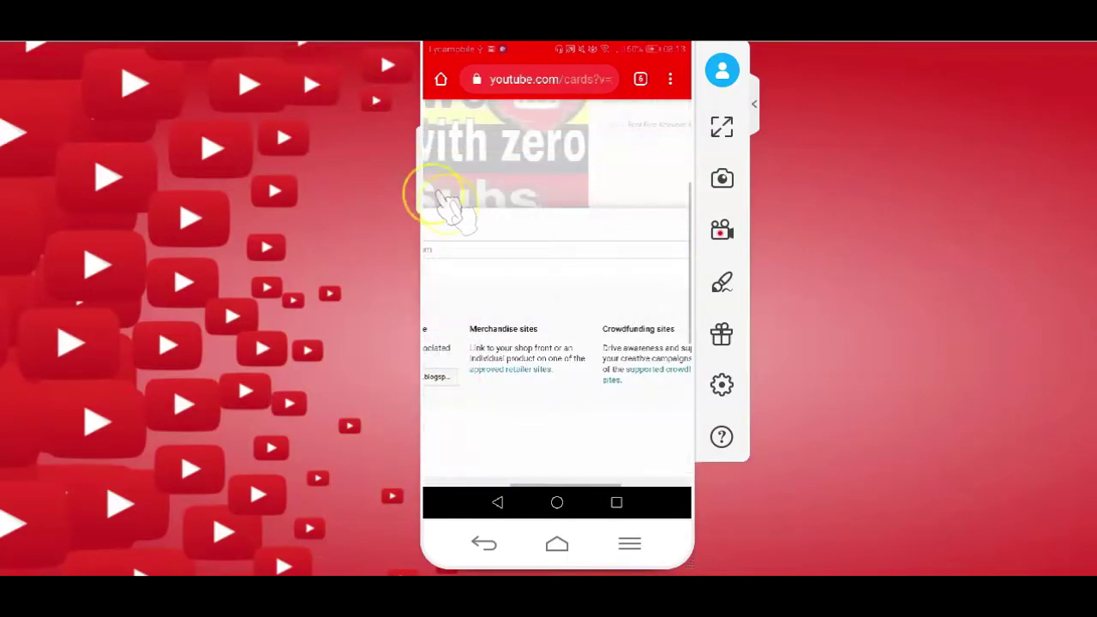
left_click_drag(588, 347, 509, 359)
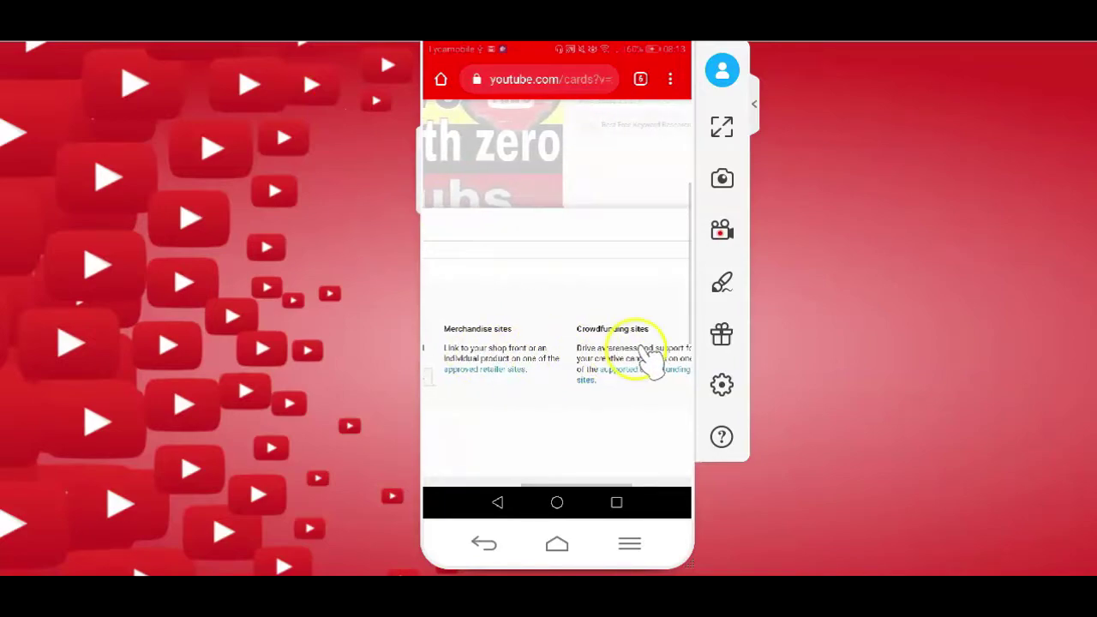
left_click_drag(616, 347, 677, 348)
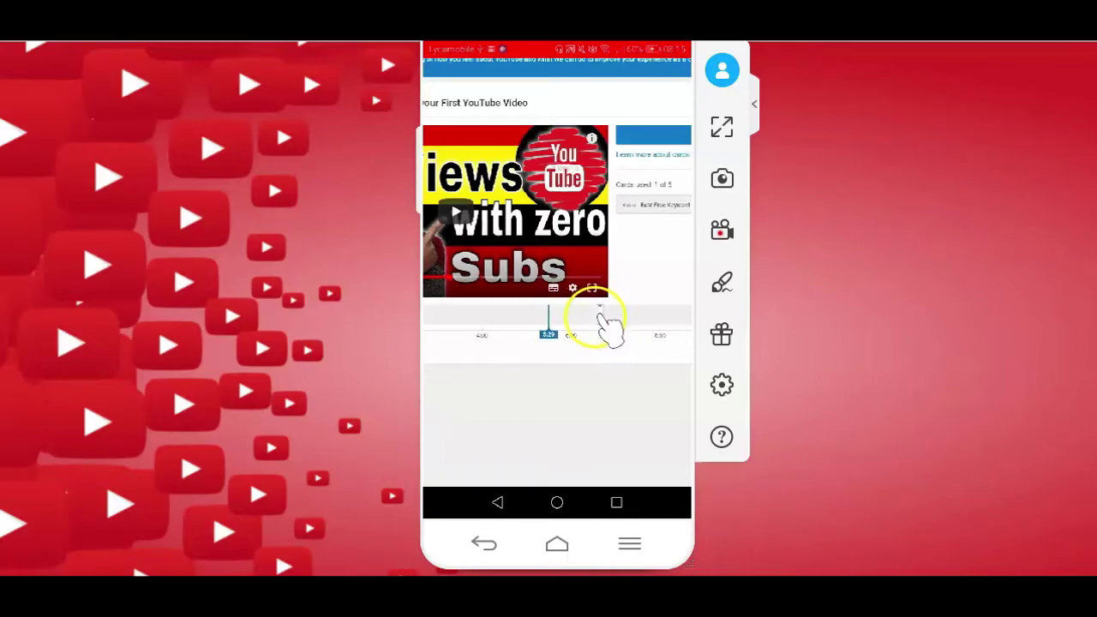
Step: Select the existing video card's marker on the timeline below the preview
mouse_move(600, 315)
left_mouse_down()
mouse_move(661, 315)
mouse_move(588, 313)
mouse_move(600, 317)
left_mouse_up()
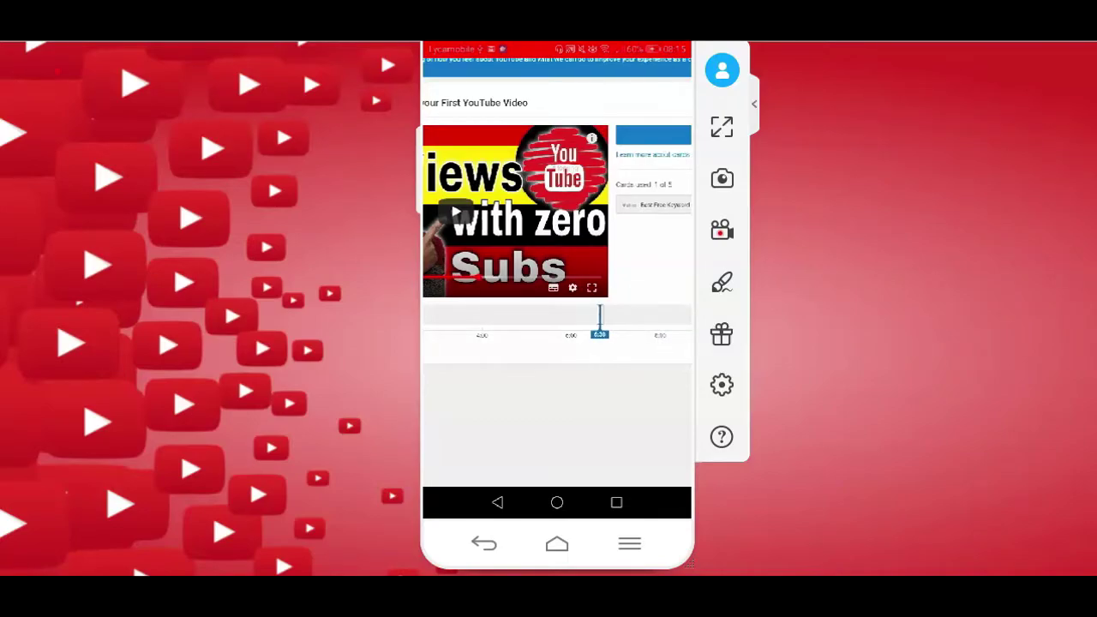
scroll(557, 244, "down", 3)
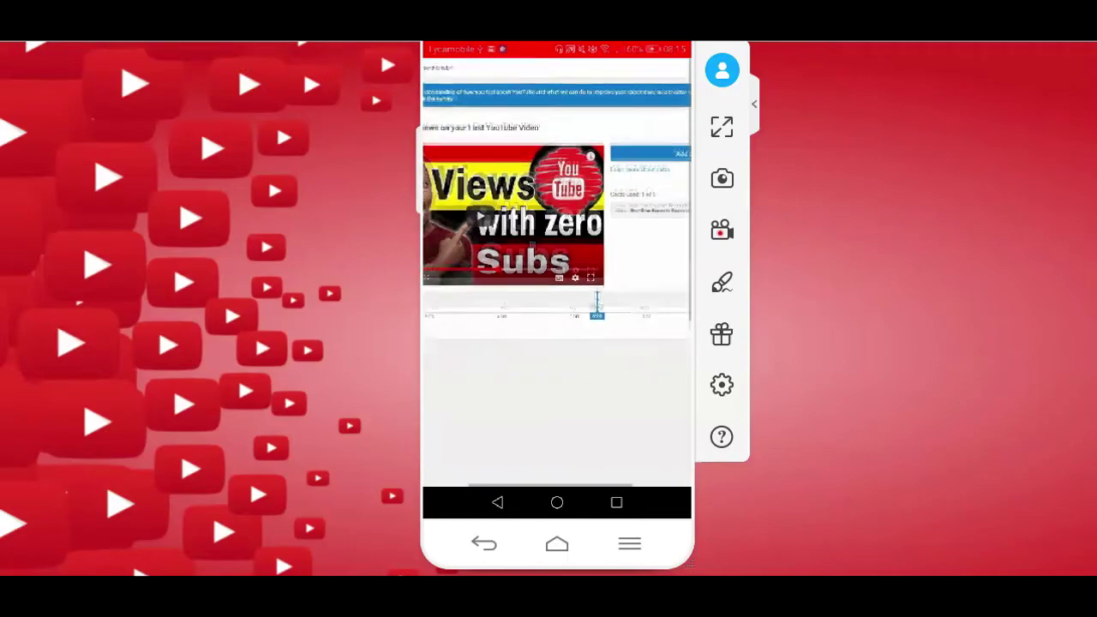